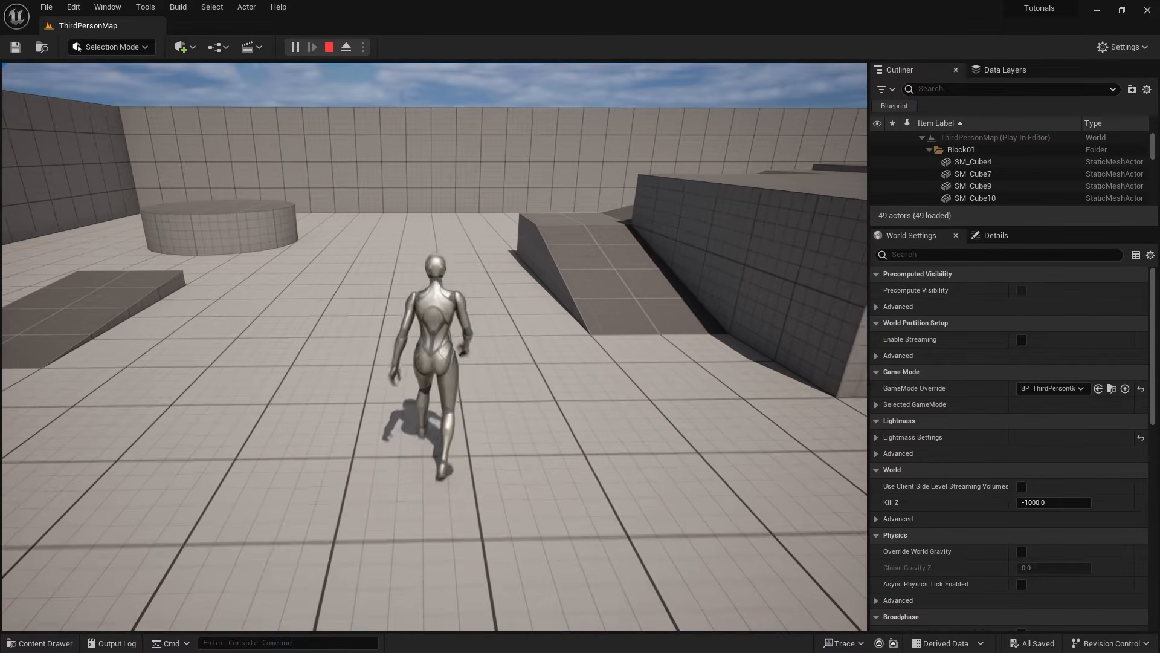
- Run the character around the level in several directions to test the default camera behaviour, and end the play session
key("d")
key("a")
key("s")
key("d")
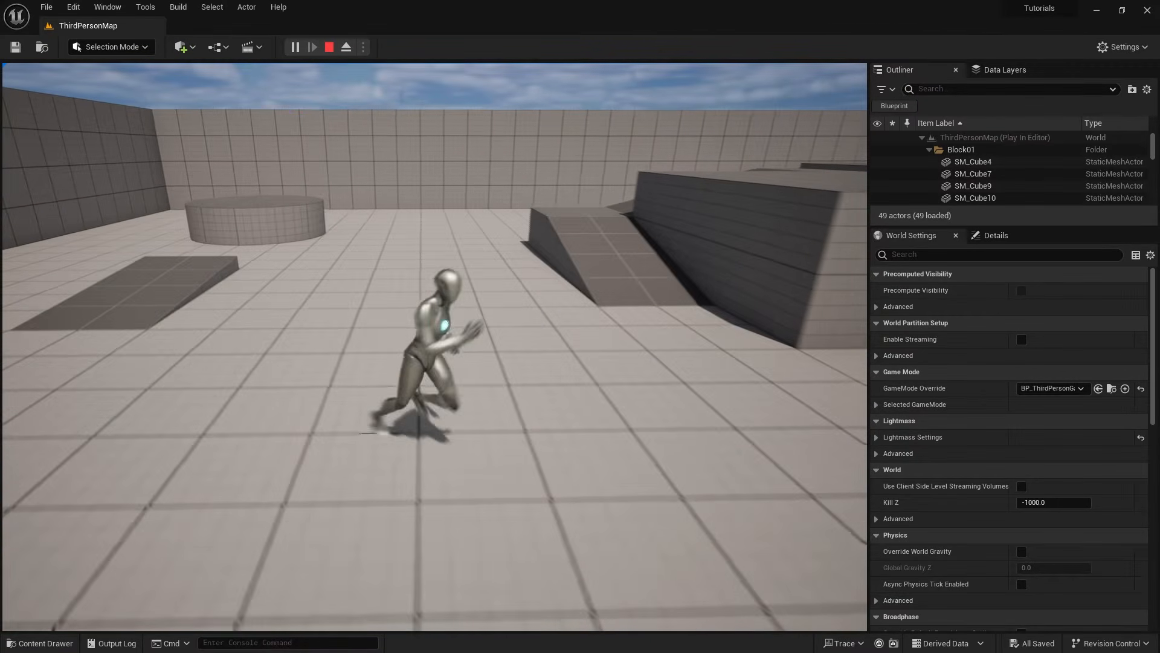
key("w")
key("d")
key("a")
key("w")
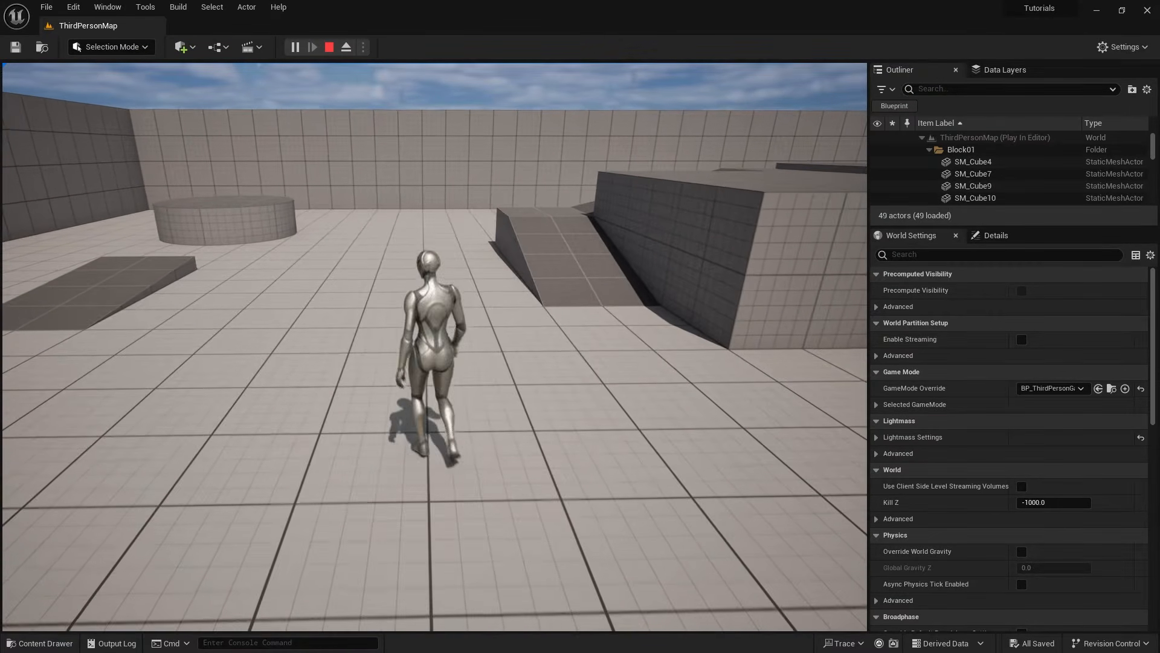
key("d")
key("s")
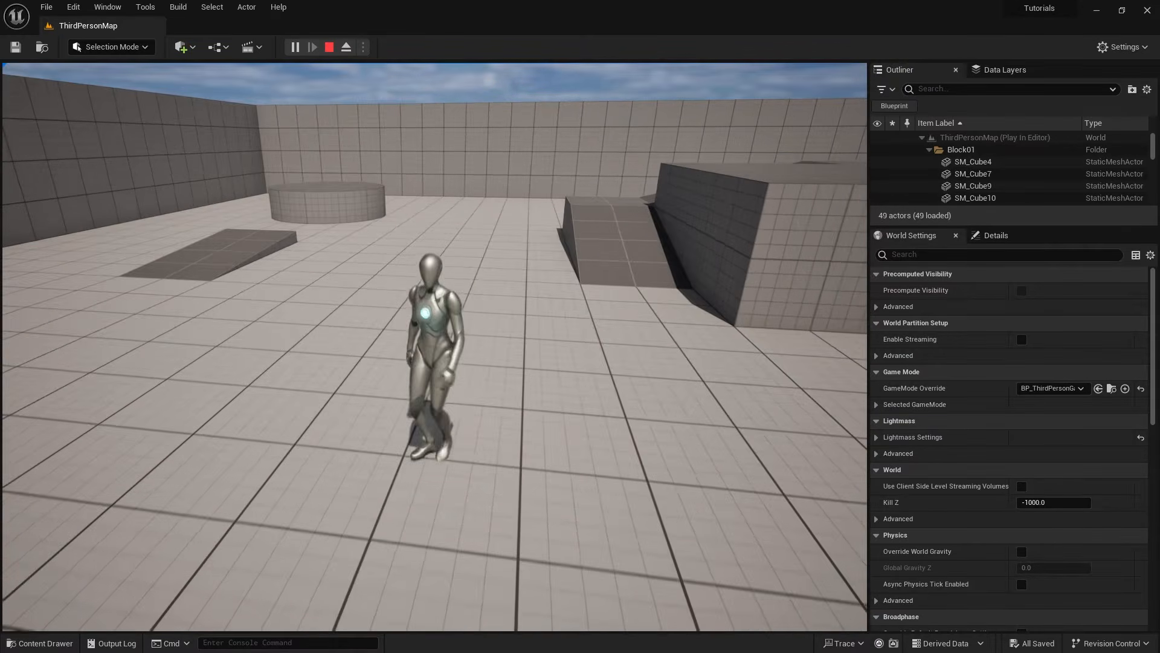
key("a")
key("d")
key("Escape")
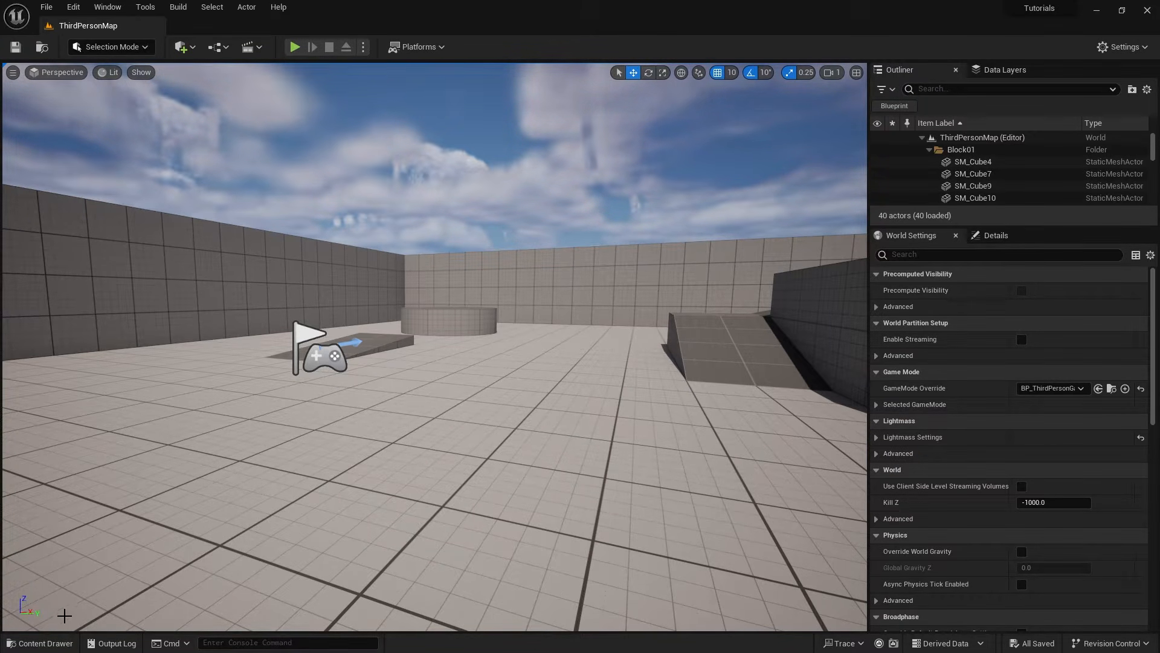
- Open the BP_ThirdPersonCharacter blueprint from the ThirdPerson Blueprints folder
left_click(41, 642)
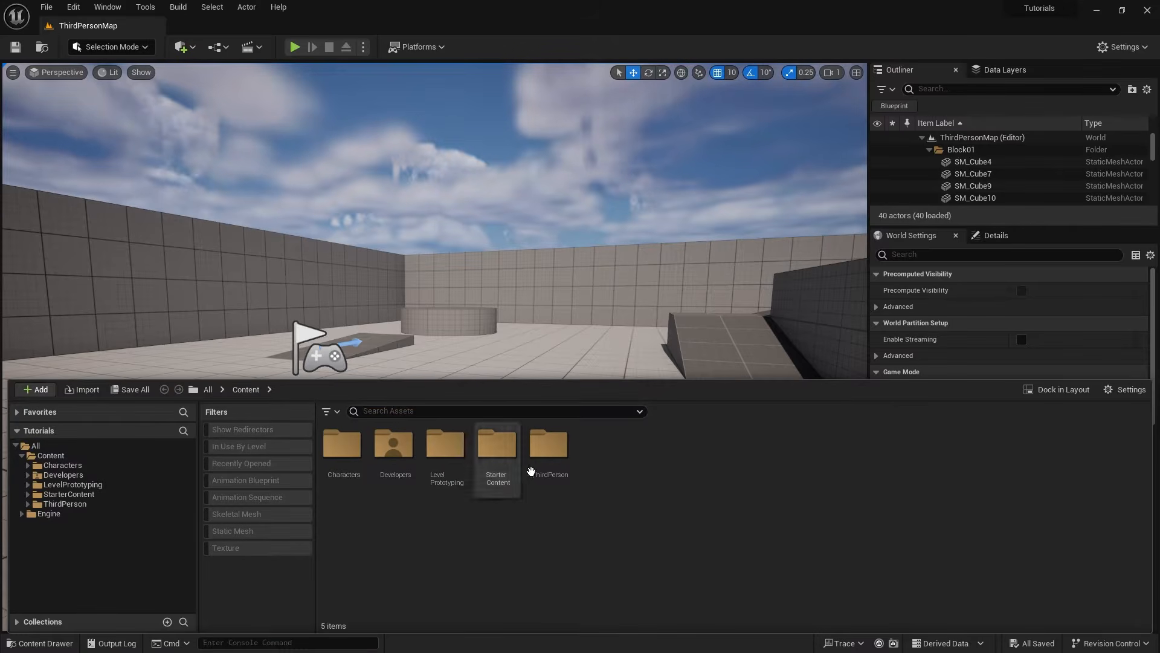
double_click(549, 444)
left_click(323, 450)
double_click(323, 450)
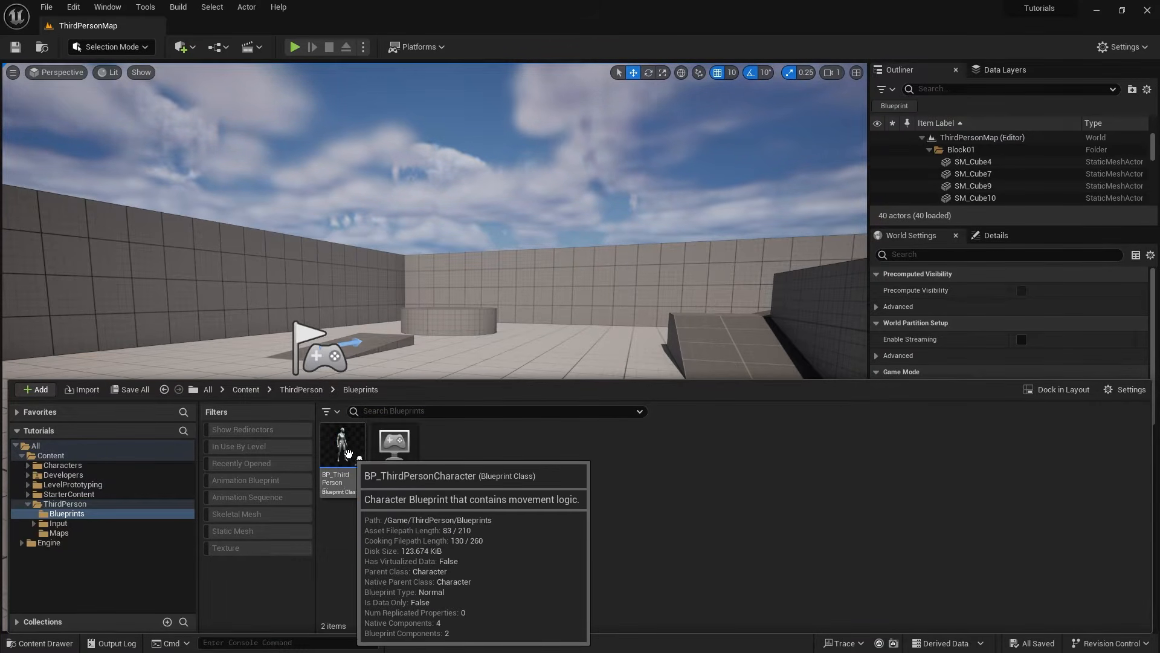
double_click(348, 452)
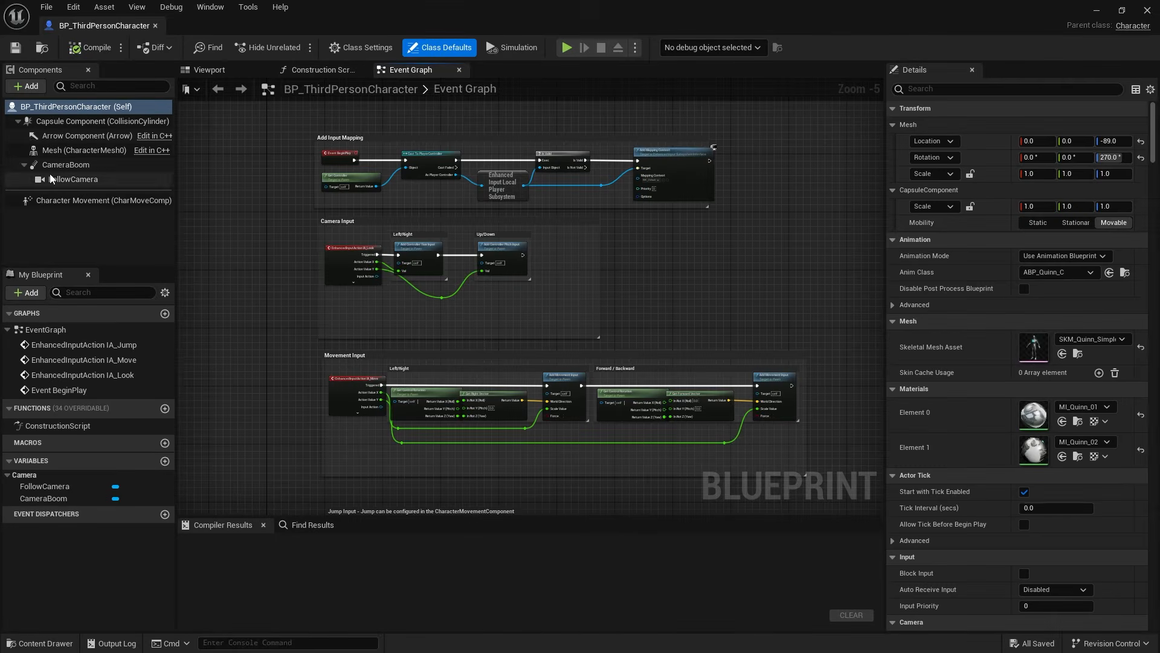
- Inspect the CameraBoom and FollowCamera components and how they are placed around the character in the blueprint's 3D preview
left_click(47, 168)
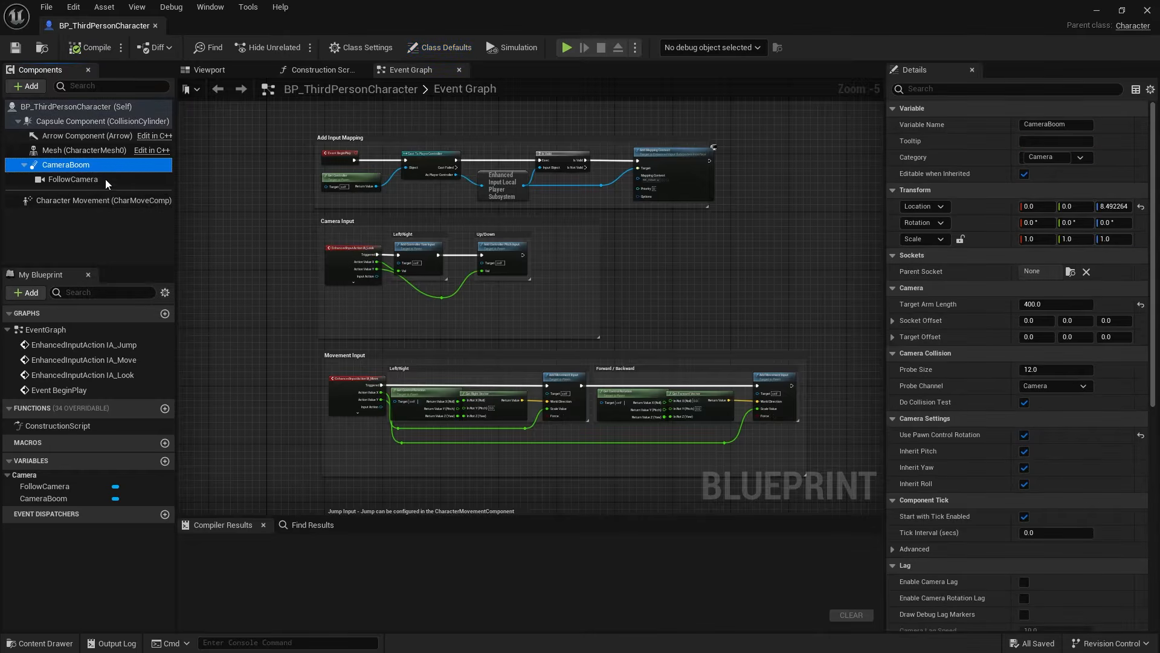
left_click(78, 180)
left_click(201, 75)
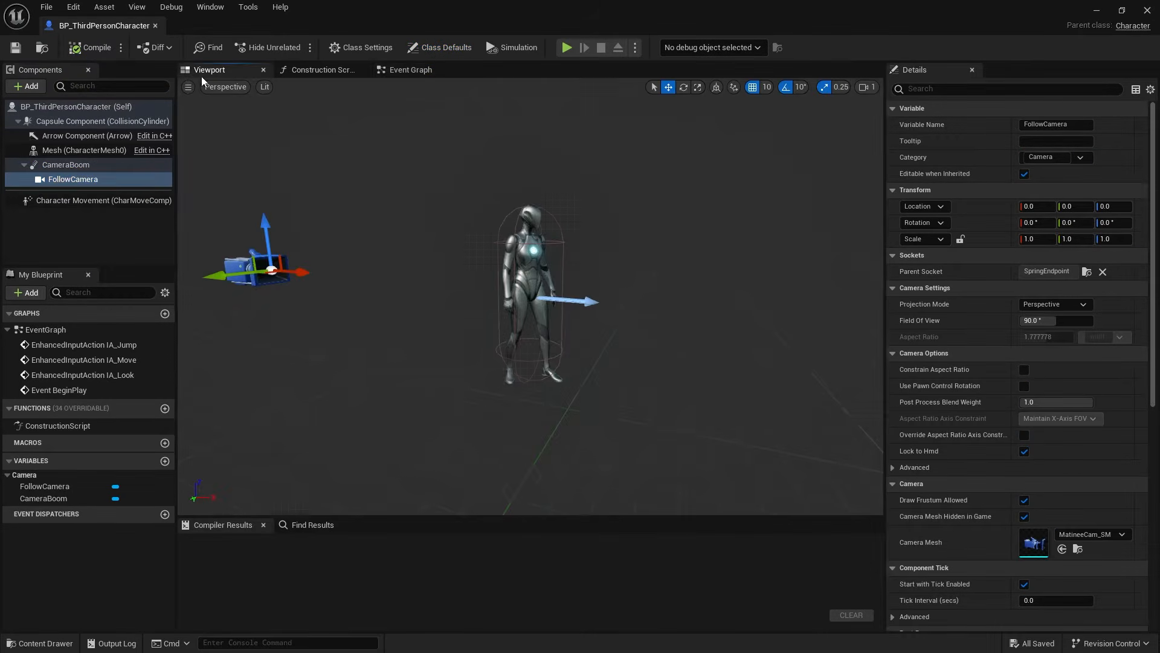
left_click(67, 165)
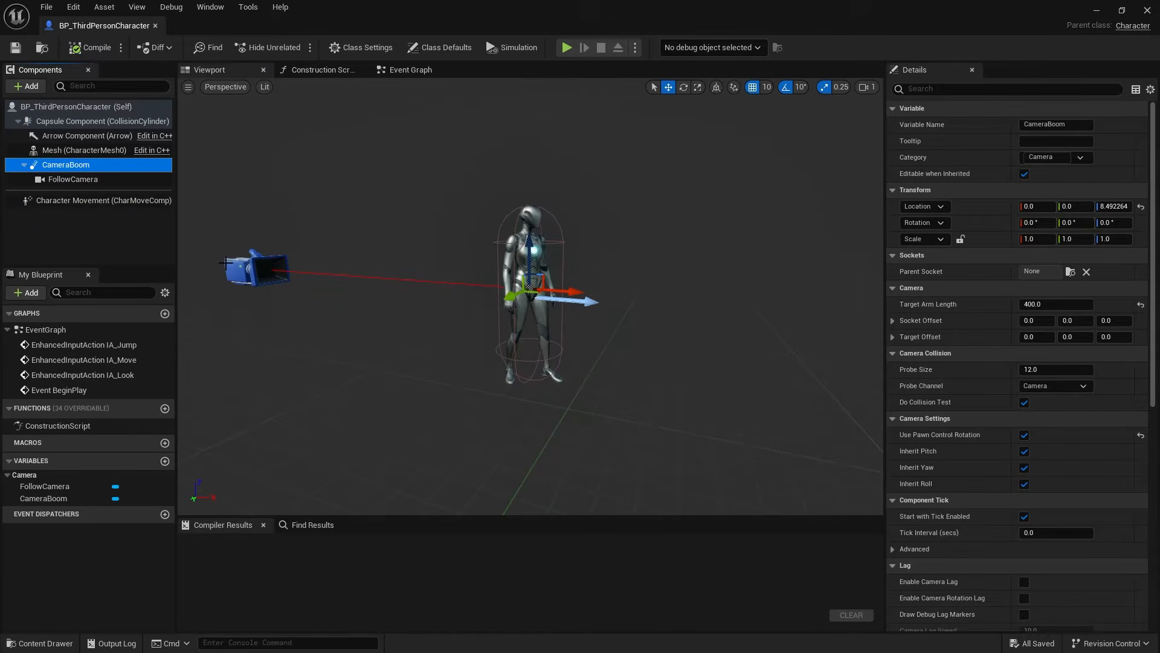
left_click(57, 183)
right_click_drag(423, 260, 451, 272)
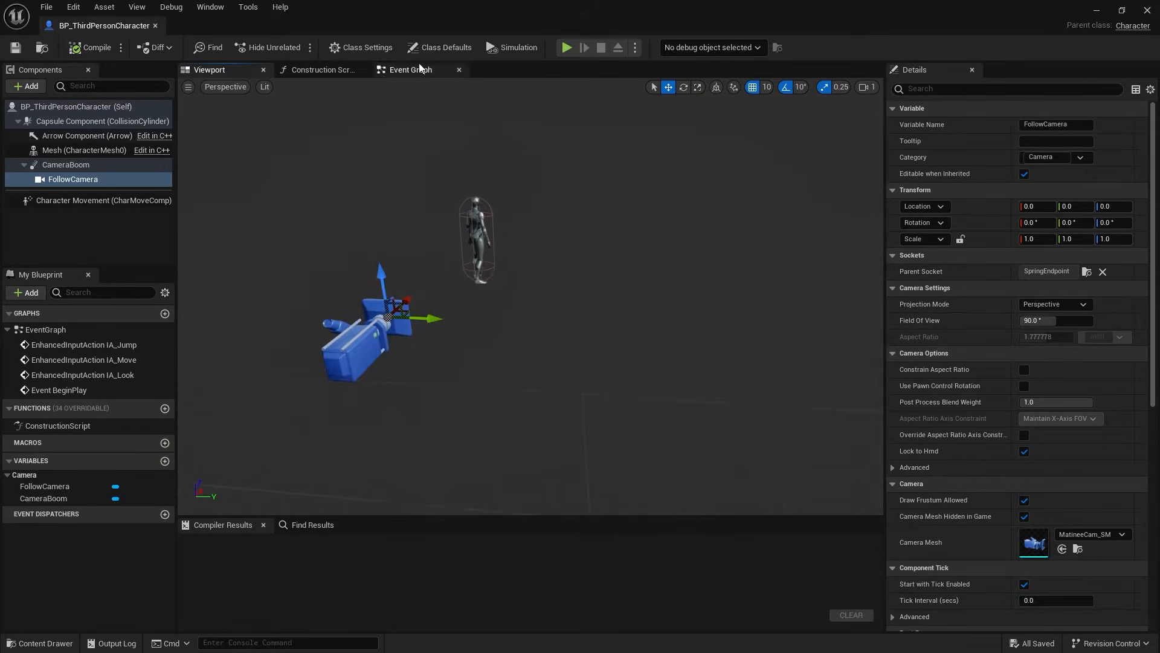
- Look up the Use Controller Rotation Yaw setting in the class defaults by filtering the properties for "yaw"
left_click(433, 52)
left_click(964, 90)
type("yaw")
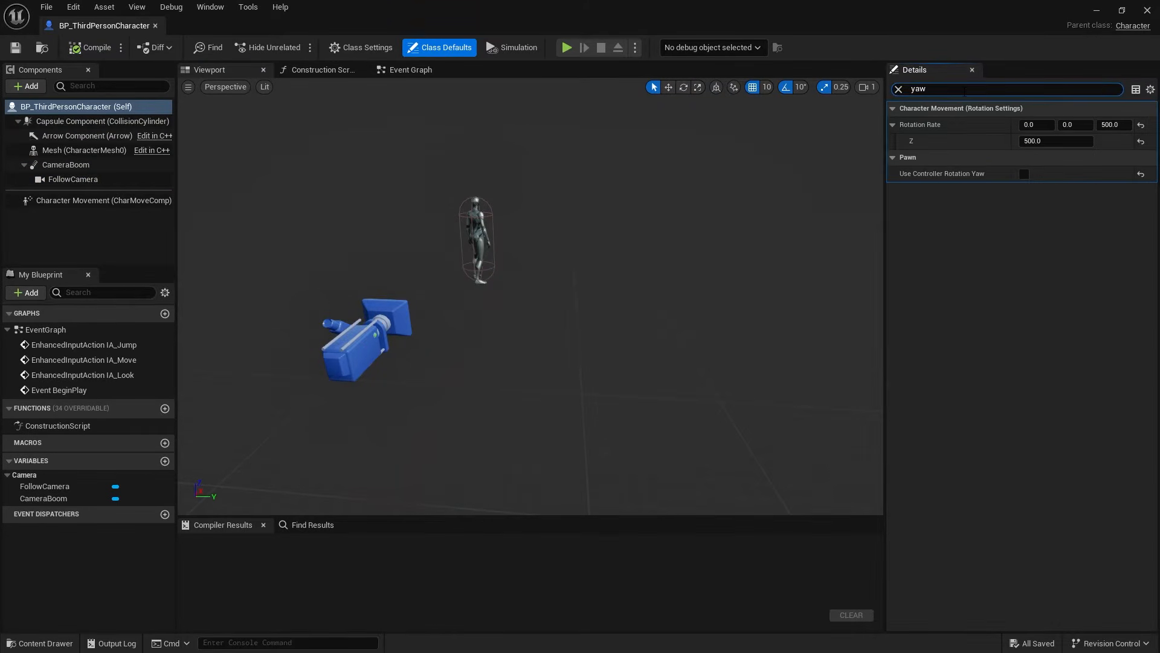
mouse_move(962, 178)
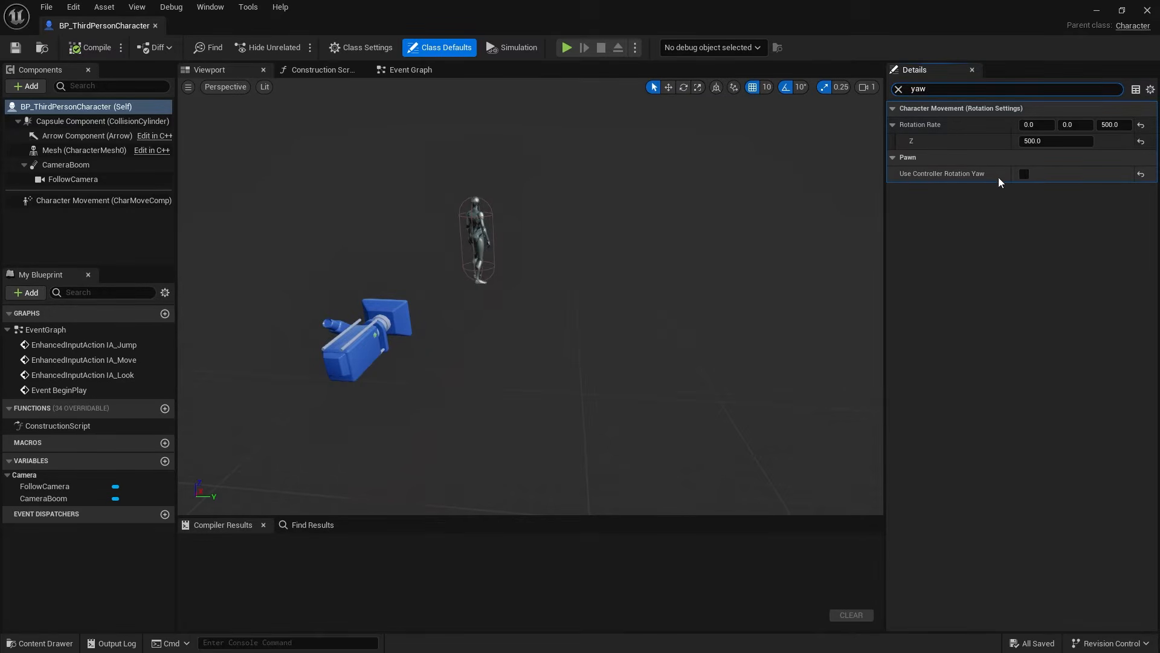
- Select CameraBoom, clear the property filter and examine its camera settings
right_click_drag(479, 331, 272, 320)
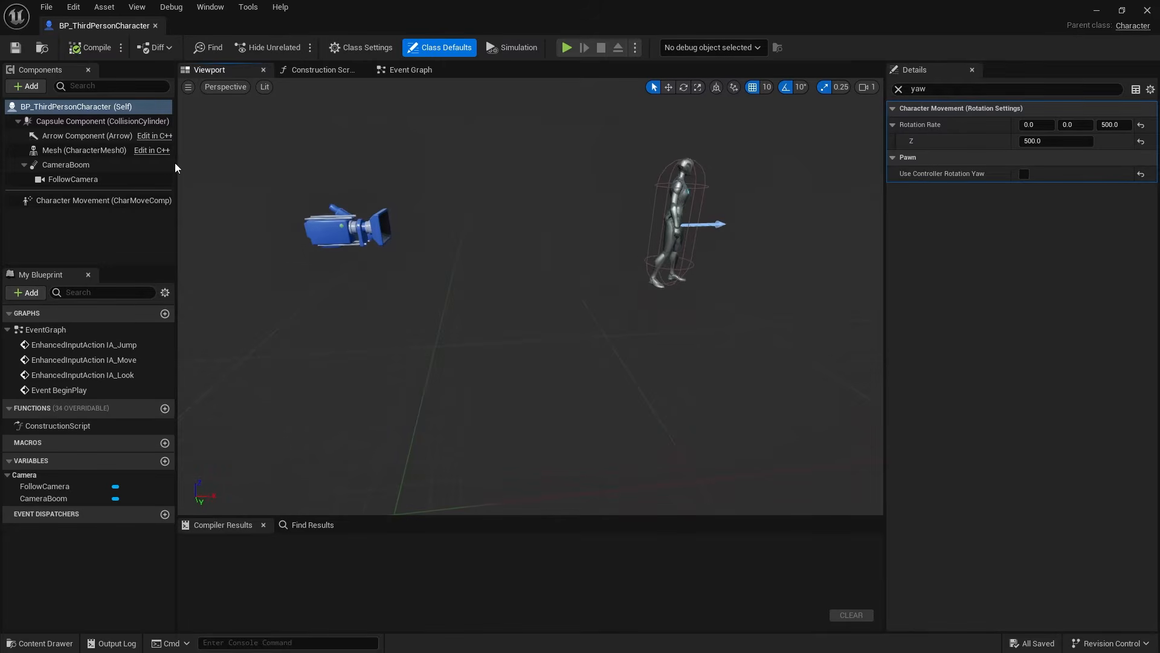
left_click(98, 167)
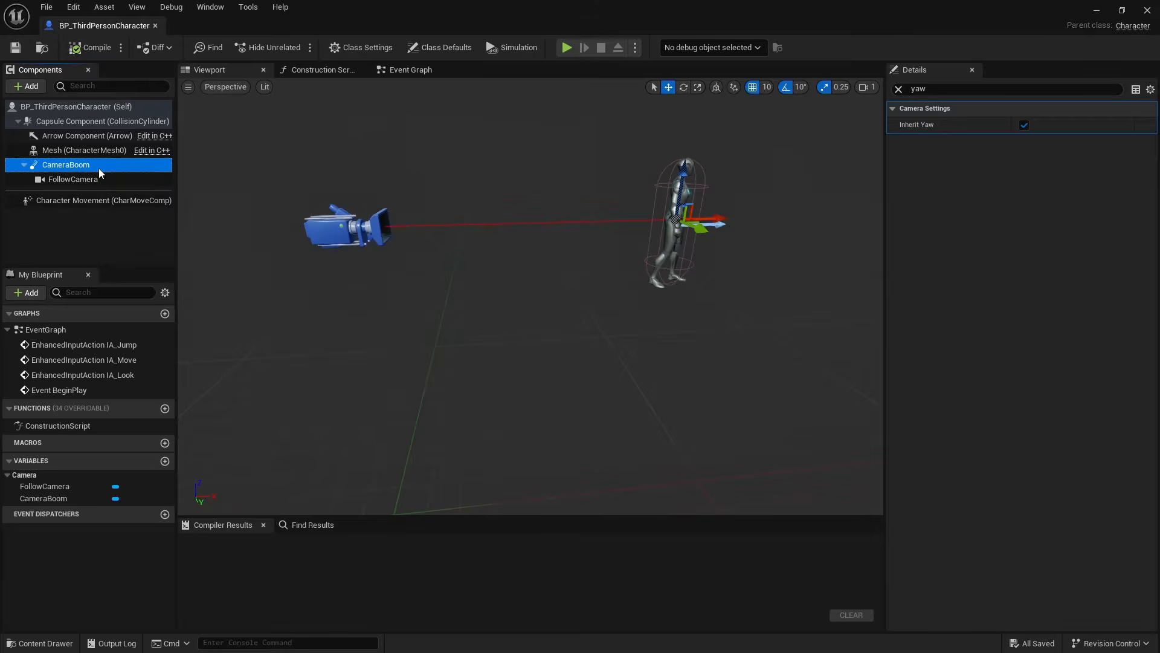
left_click(898, 90)
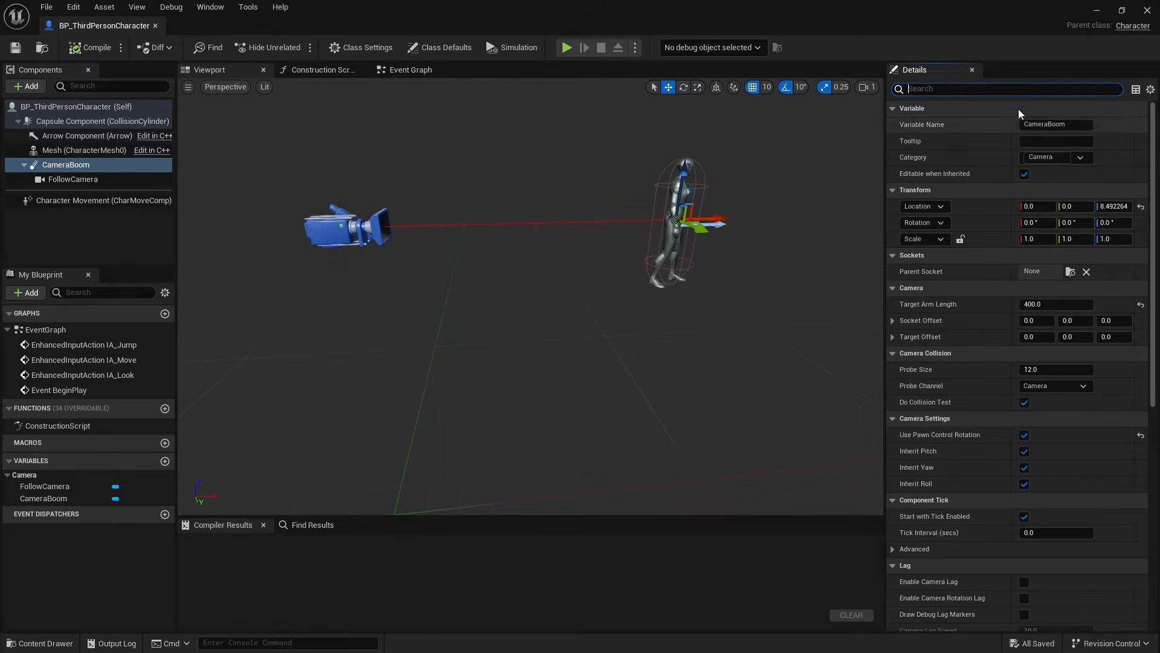
scroll(960, 423, "down", 2)
scroll(965, 433, "down", 3)
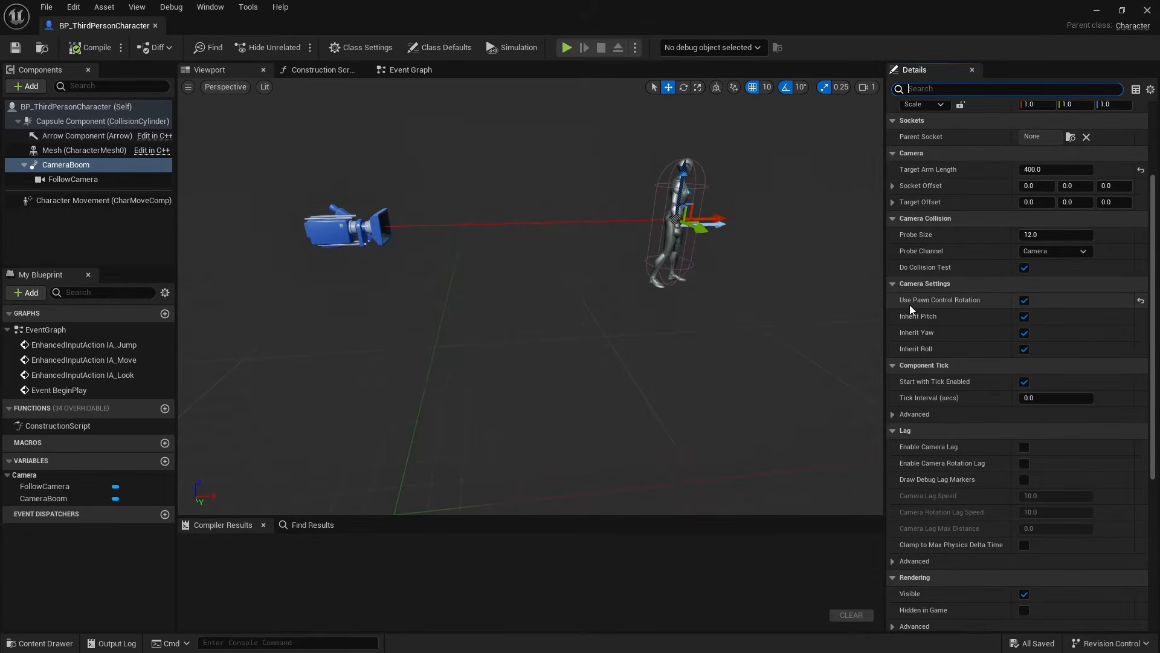
- Turn Use Pawn Control Rotation off and back on for CameraBoom
mouse_move(954, 307)
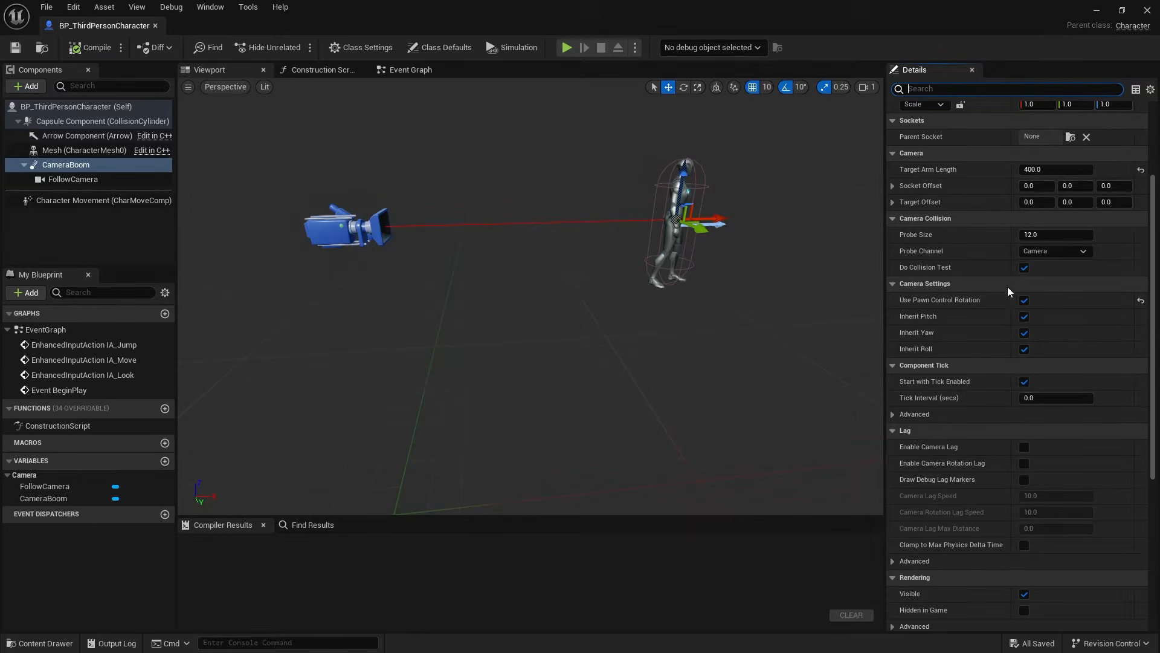
left_click(1024, 300)
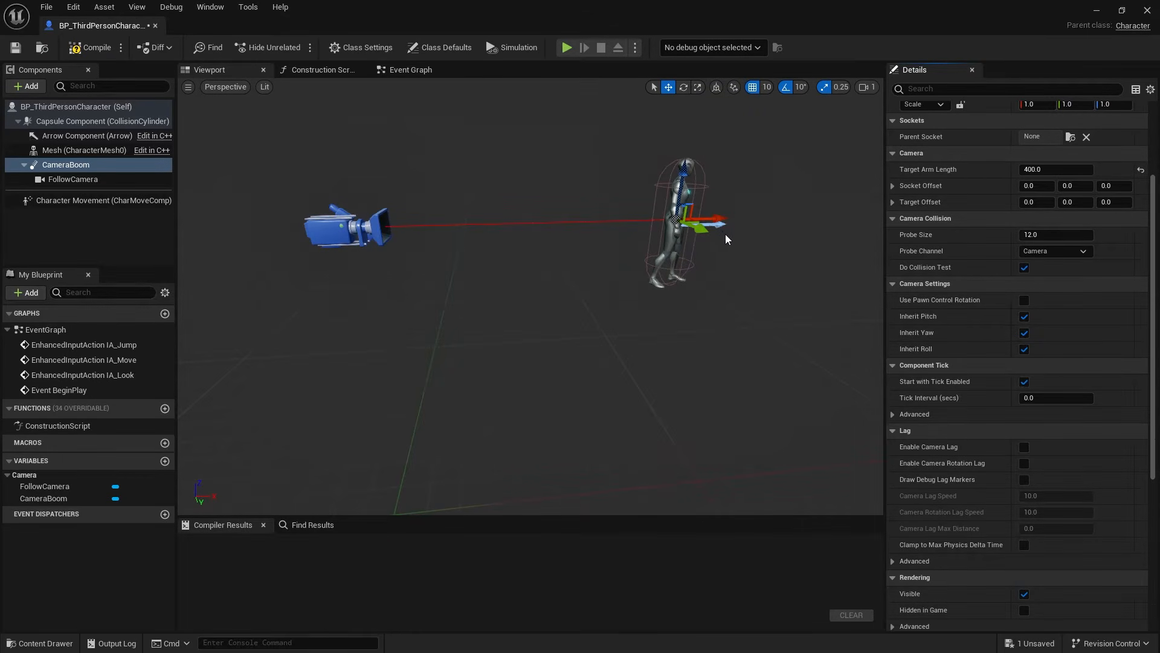
left_click(1024, 300)
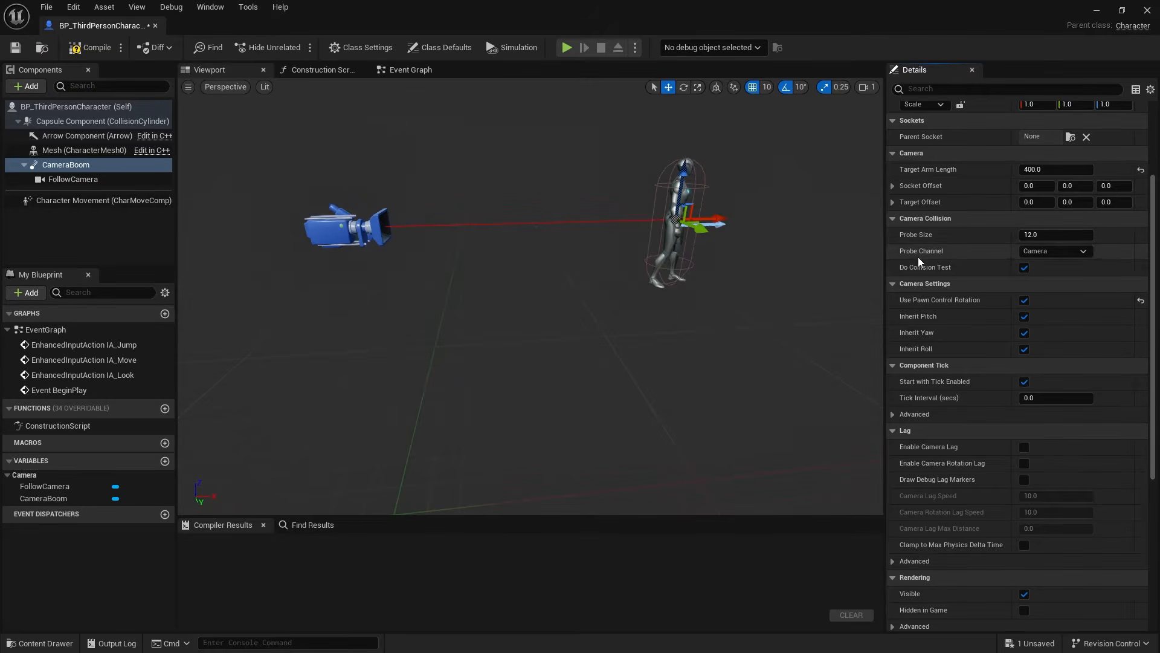
- Set CameraBoom's Target Arm Length to 200
scroll(925, 290, "up", 2)
scroll(926, 289, "up", 3)
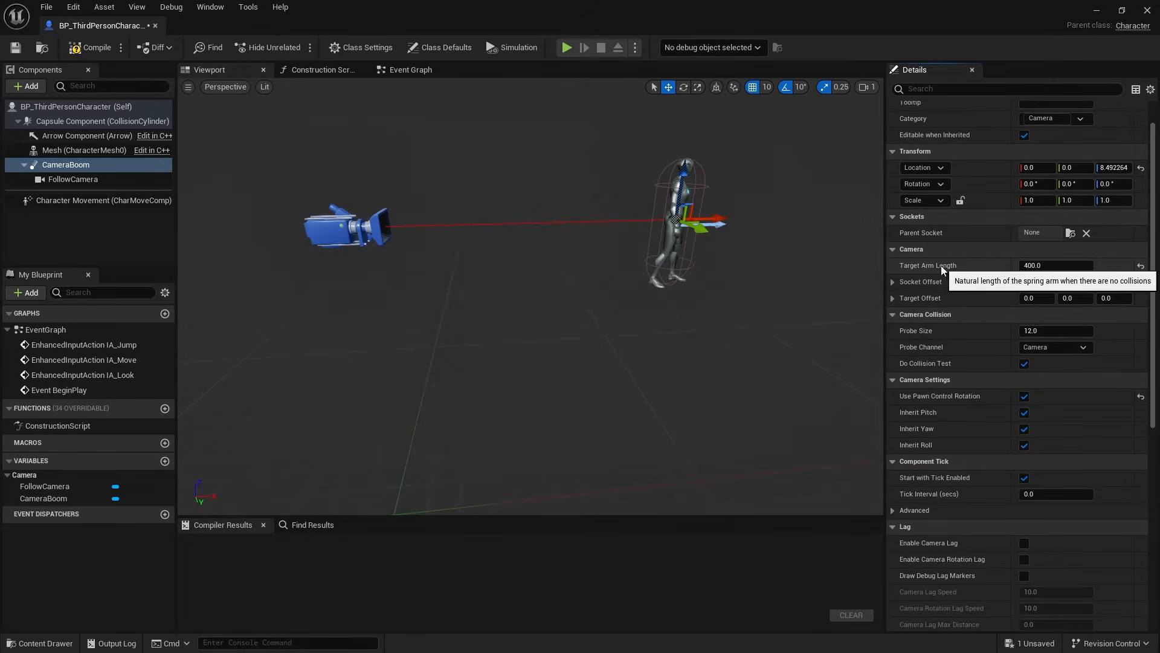
right_click_drag(694, 281, 614, 275)
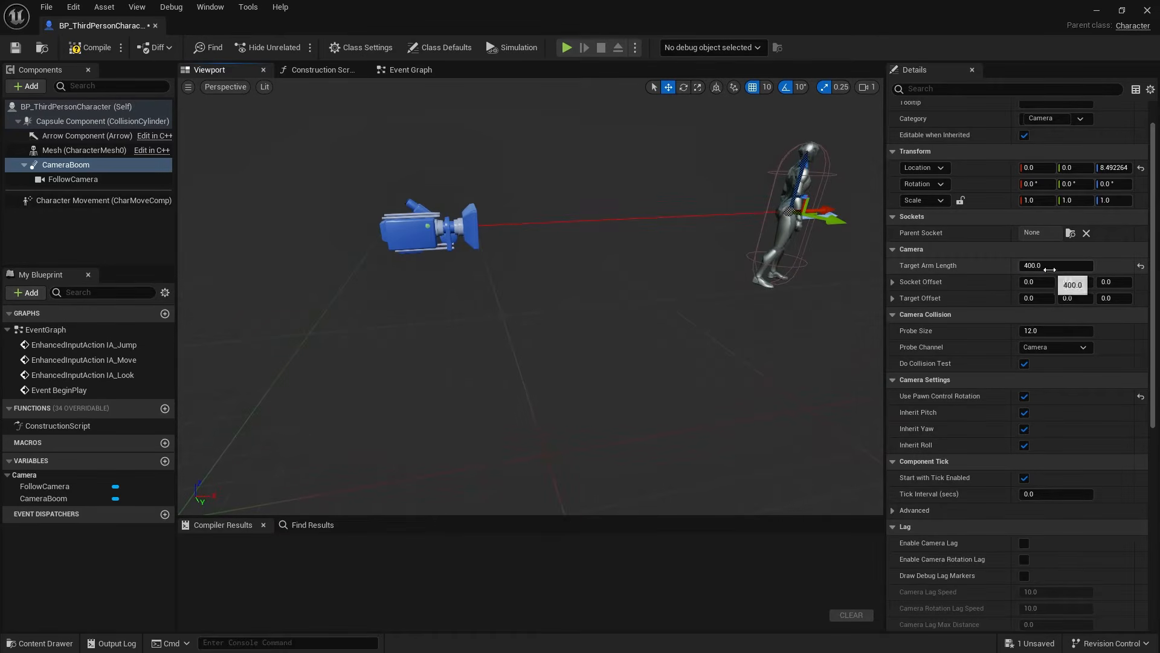
left_click(1074, 265)
type("200")
key("Return")
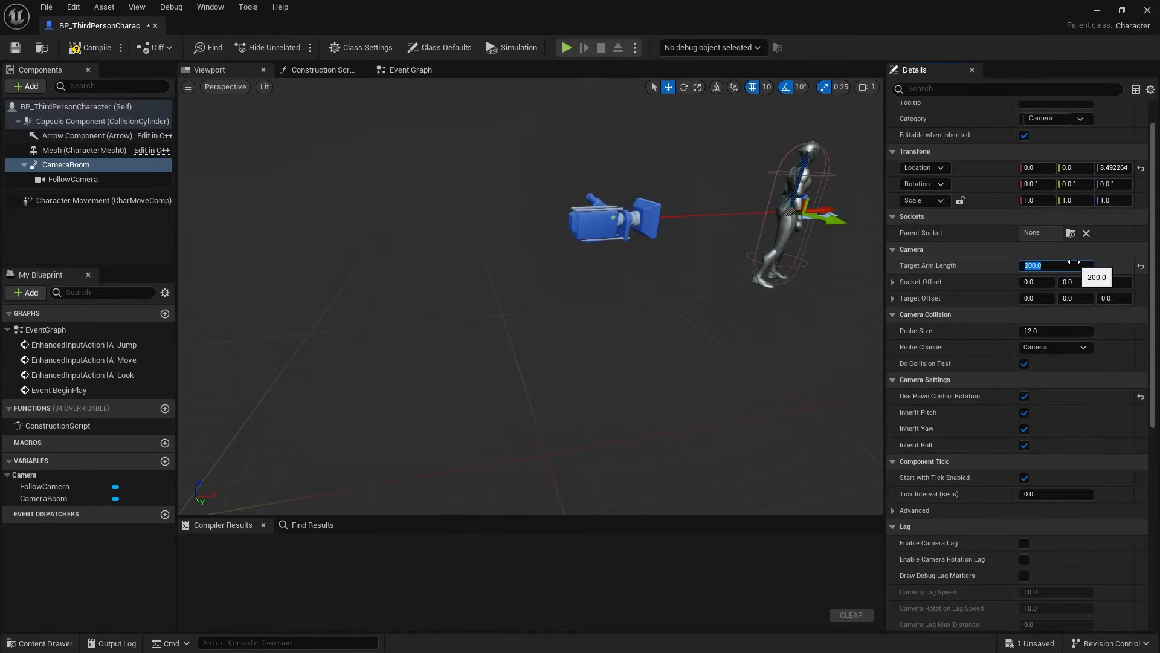
- Move CameraBoom sideways and up from the character to a location of about Y 60 and Z 58.5
right_click_drag(586, 258, 734, 259)
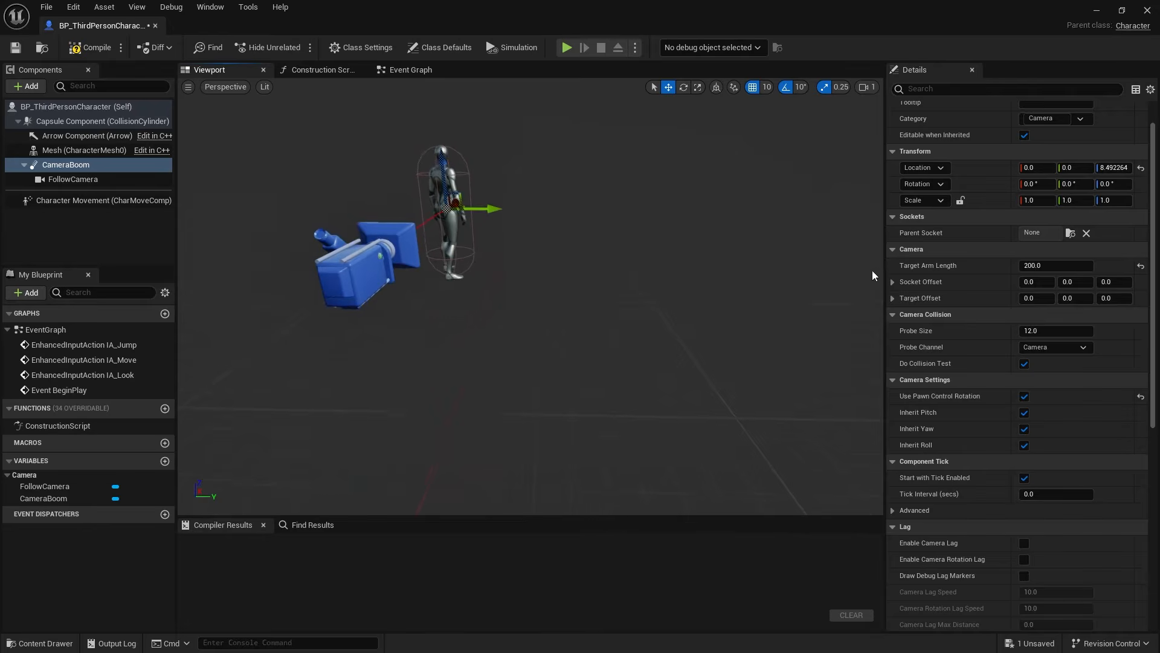
right_click_drag(526, 332, 511, 351)
right_click_drag(598, 151, 639, 258)
left_click_drag(508, 270, 534, 223)
right_click_drag(535, 228, 574, 226)
- Compile the blueprint, play the level while running the character around to test the over-the-shoulder camera, and stop playing
left_click(90, 47)
left_click(1096, 10)
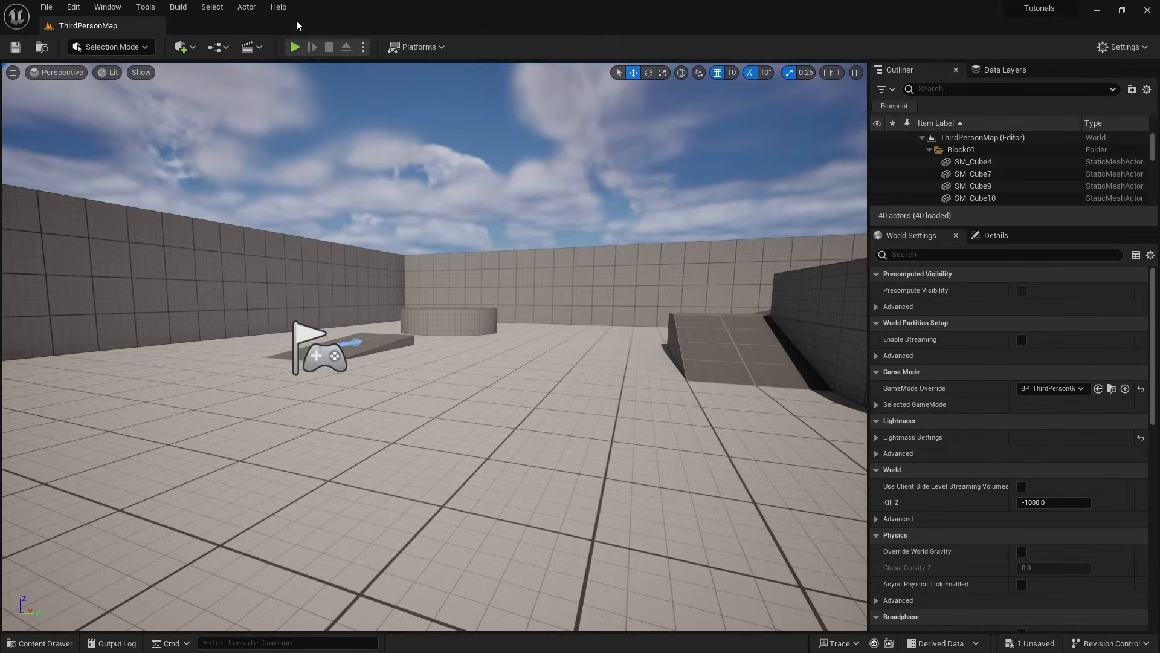
left_click(294, 47)
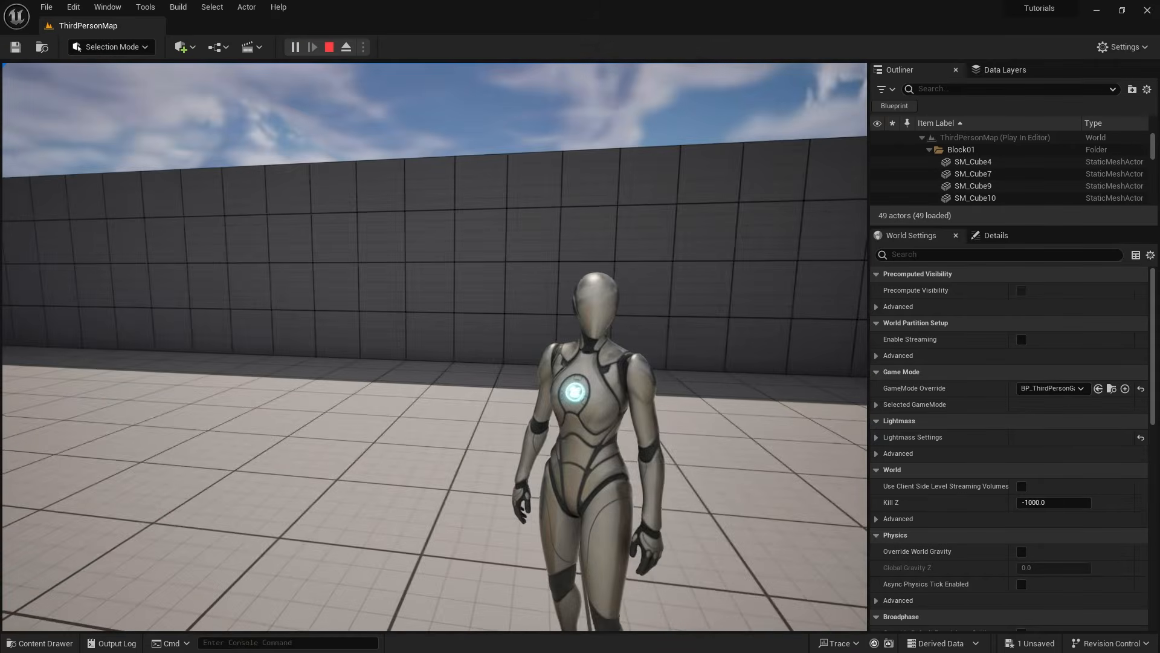
key("d")
key("s")
key("w")
key("d")
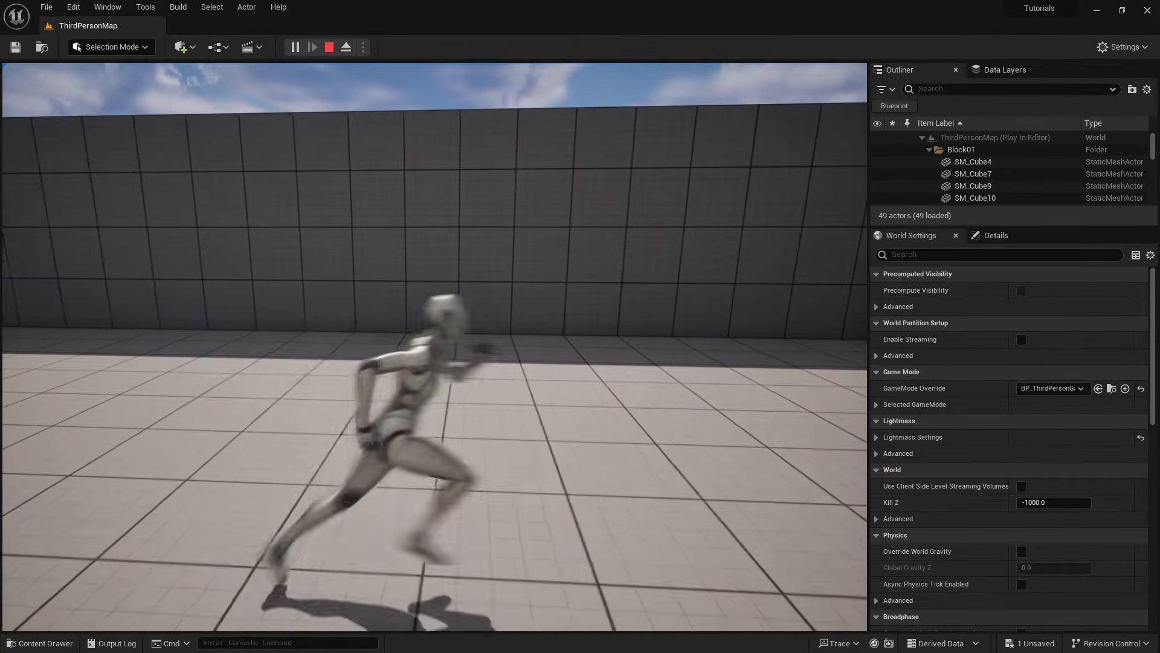
key("w")
key("a")
key("w")
key("d")
key("a")
key("Escape")
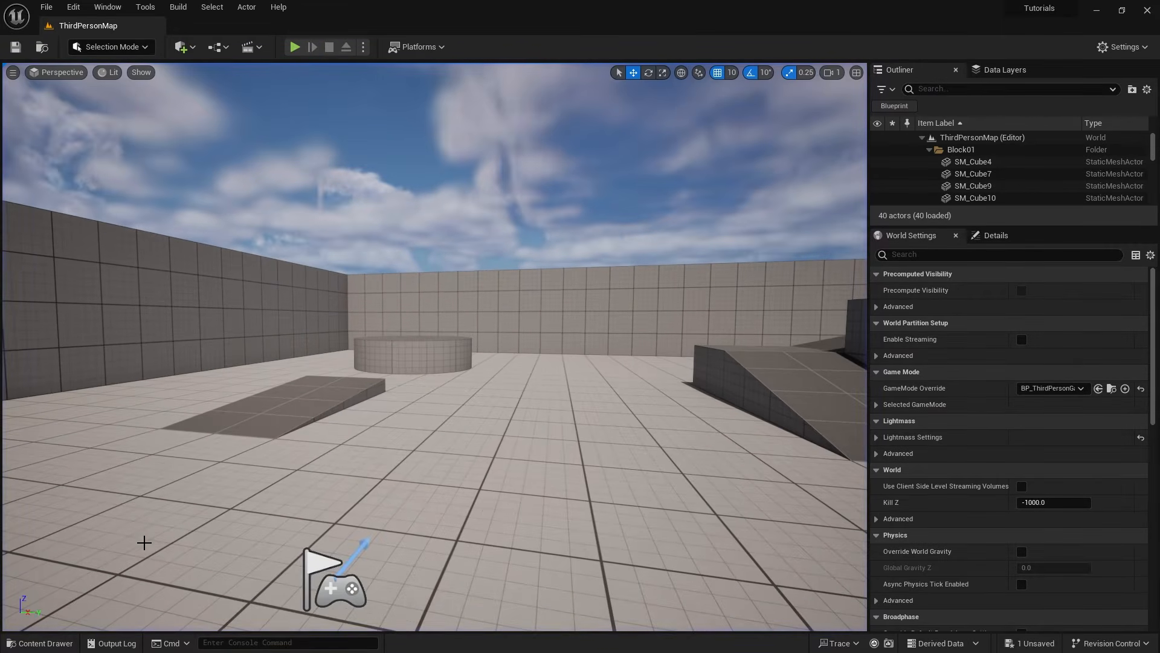
- Return to the BP_ThirdPersonCharacter blueprint and reset CameraBoom's location to its default
left_click(43, 643)
double_click(342, 568)
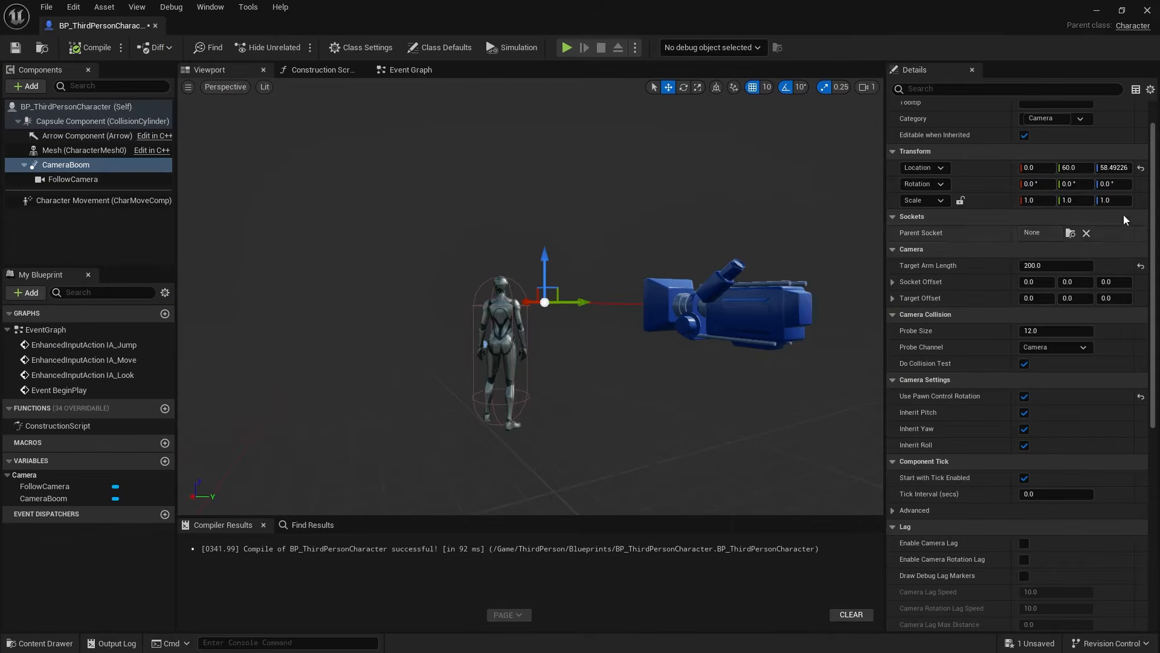
left_click(1140, 167)
- Set CameraBoom's Socket Offset Y to 50 and check the camera's placement around the character
right_click_drag(686, 280, 499, 282)
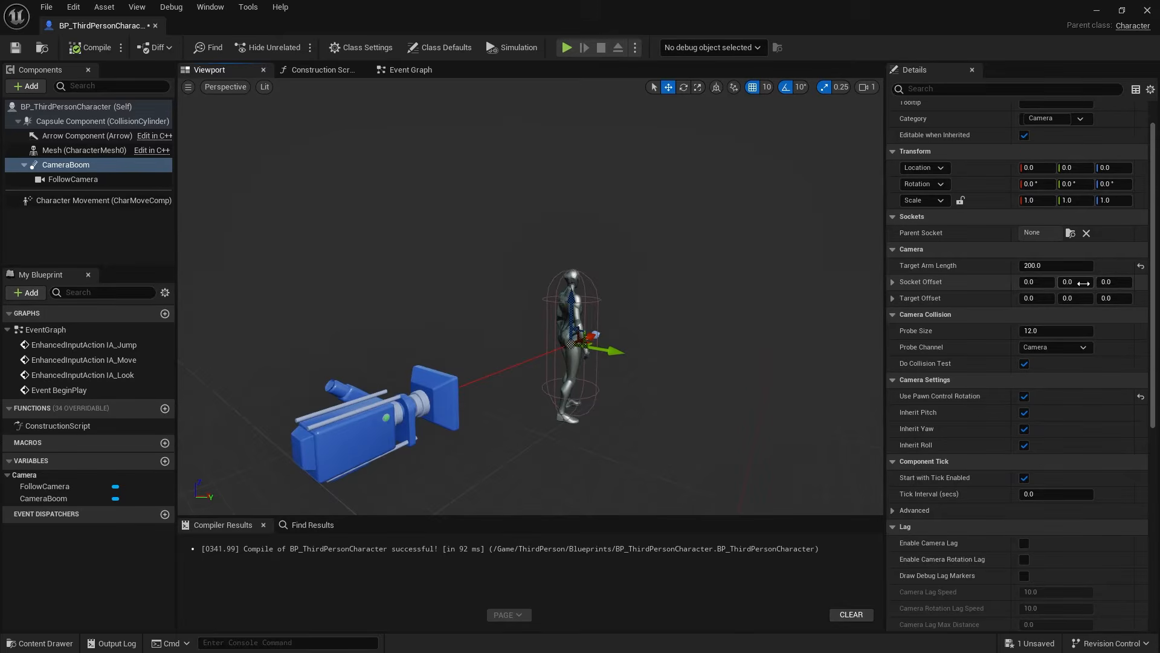
left_click(1072, 281)
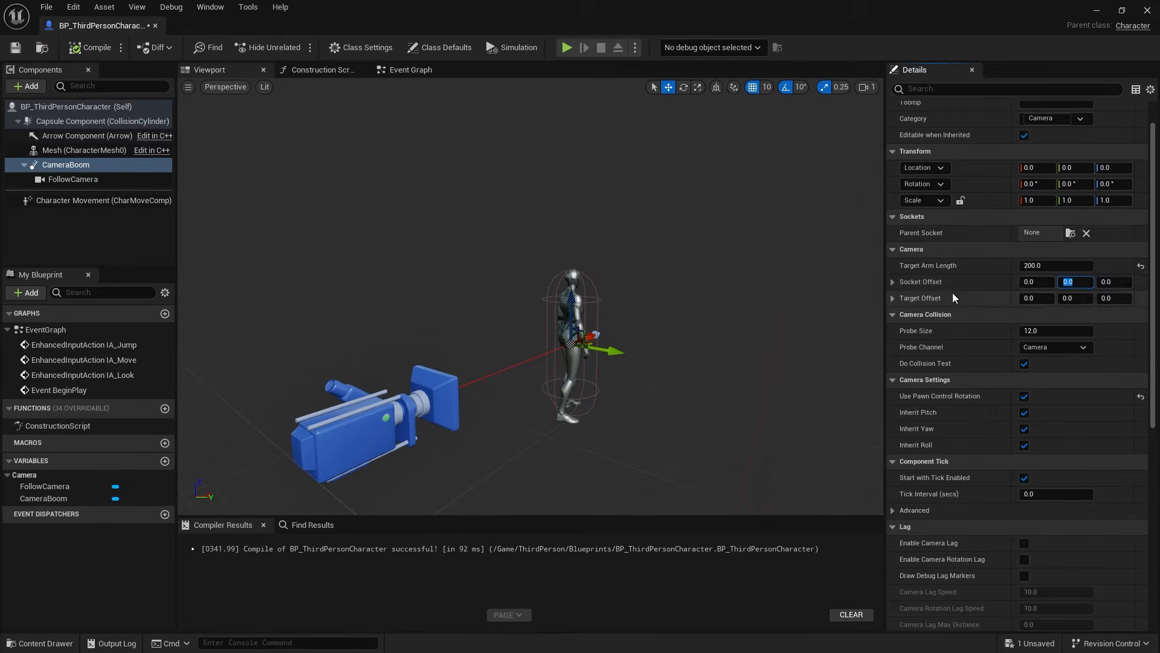
type("0")
key("Return")
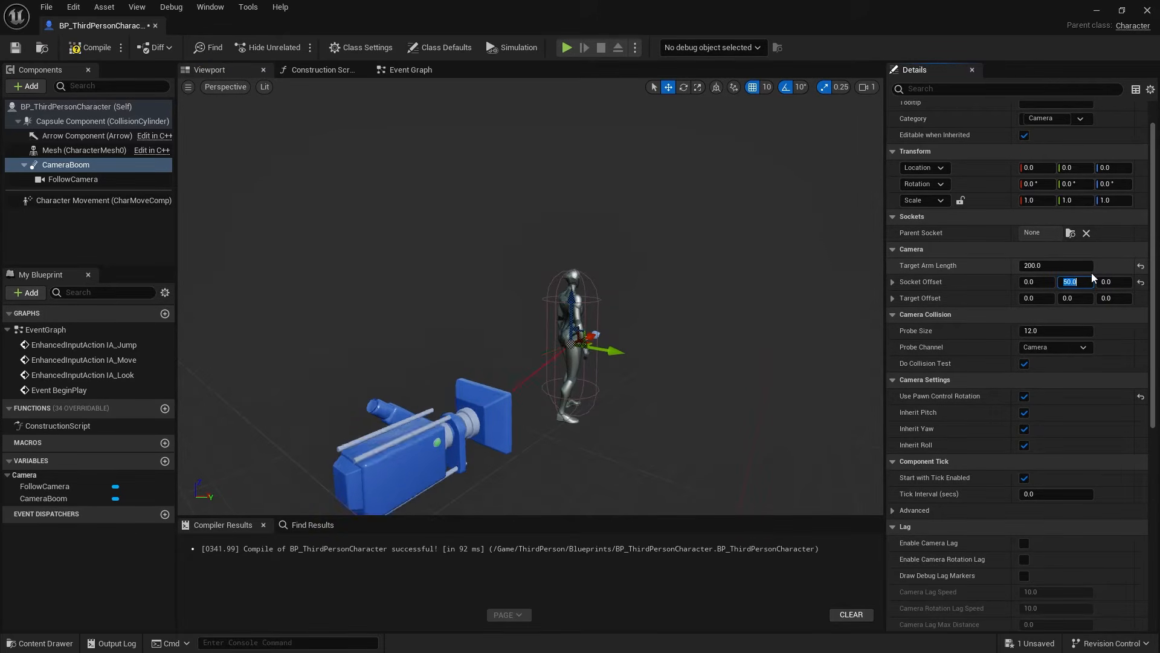
left_click_drag(420, 365, 419, 365)
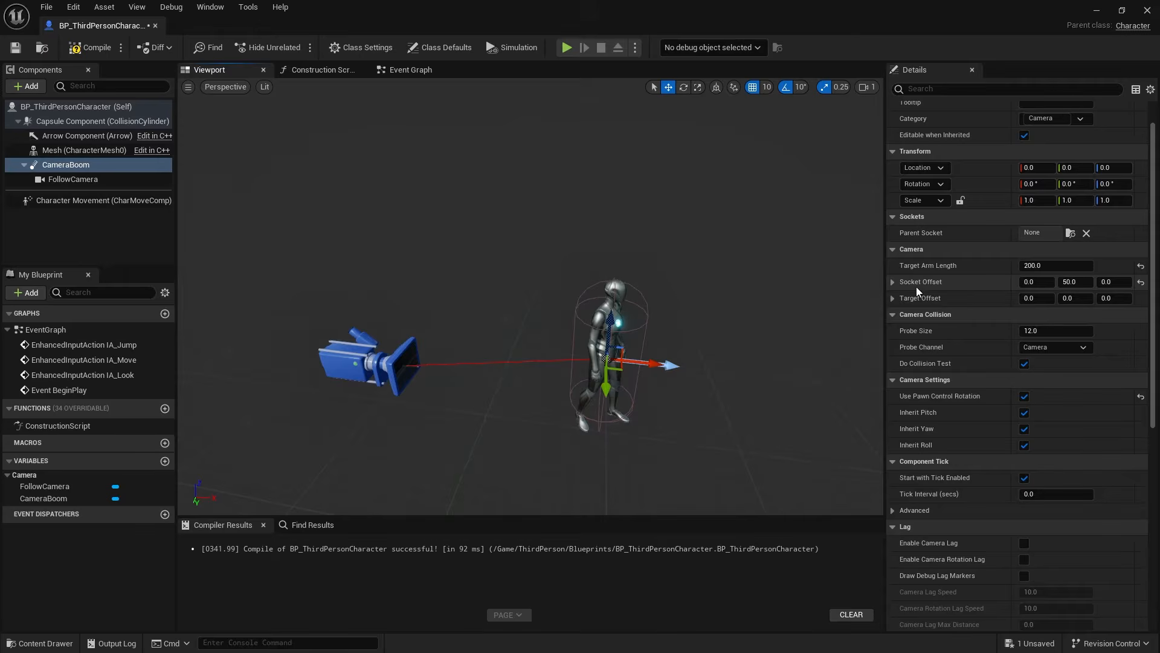
left_click_drag(668, 394, 668, 394)
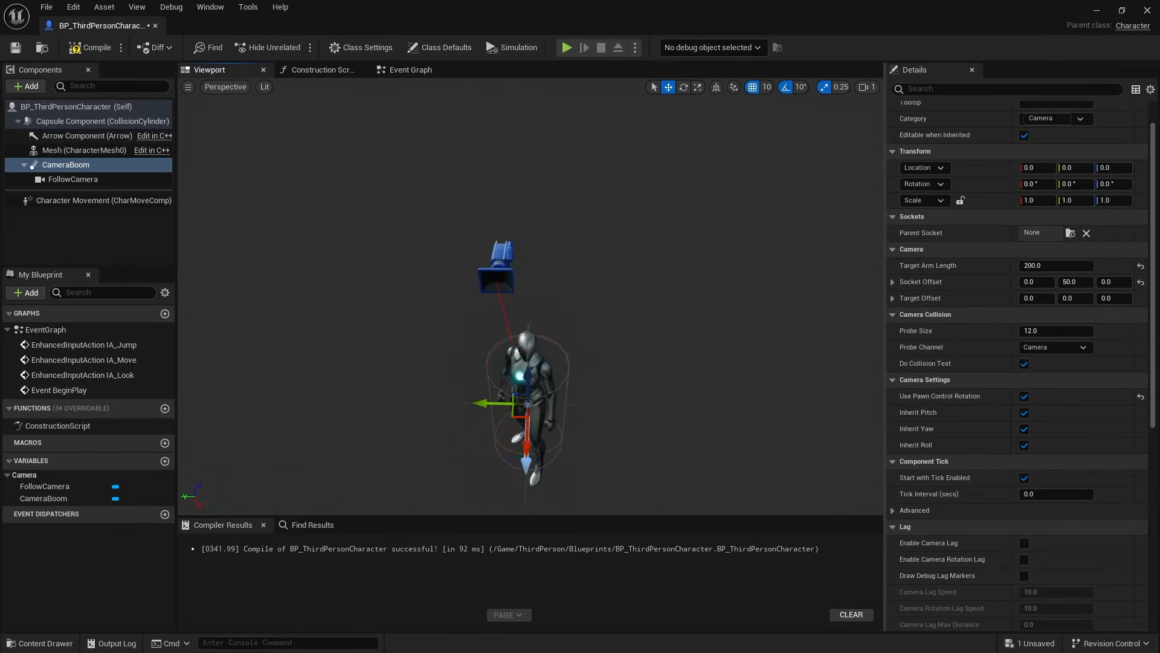
left_click_drag(458, 322, 458, 322)
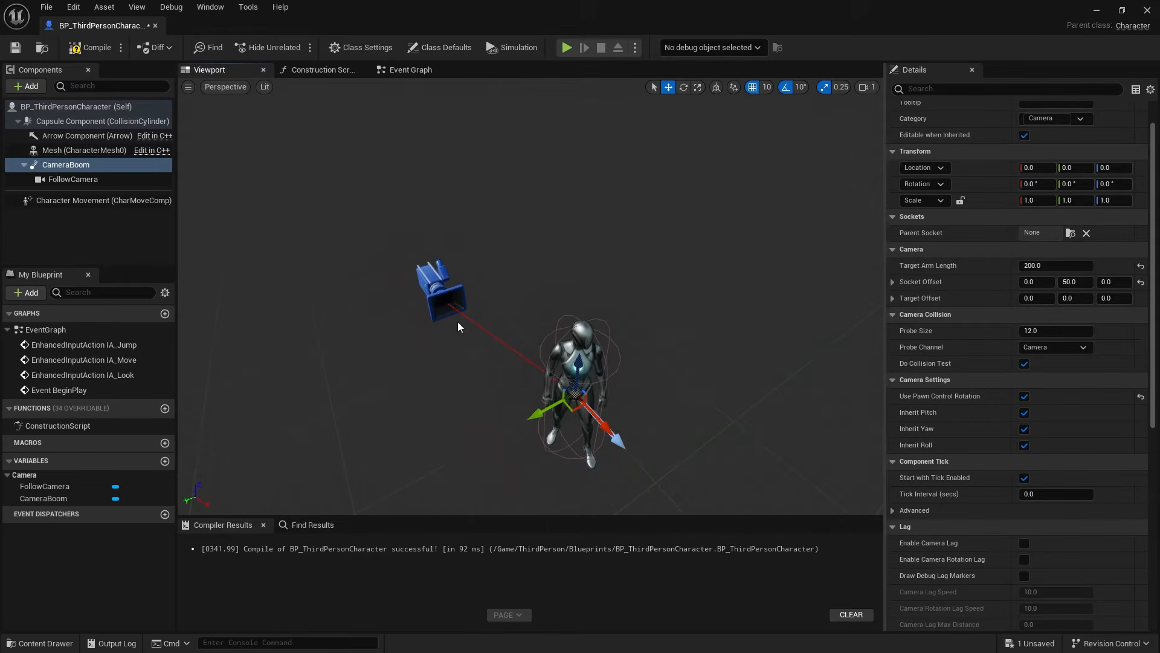
- Reset CameraBoom's Socket Offset to its default and set its Target Offset Y to 50
left_click(1140, 282)
left_click(1069, 298)
type("5")
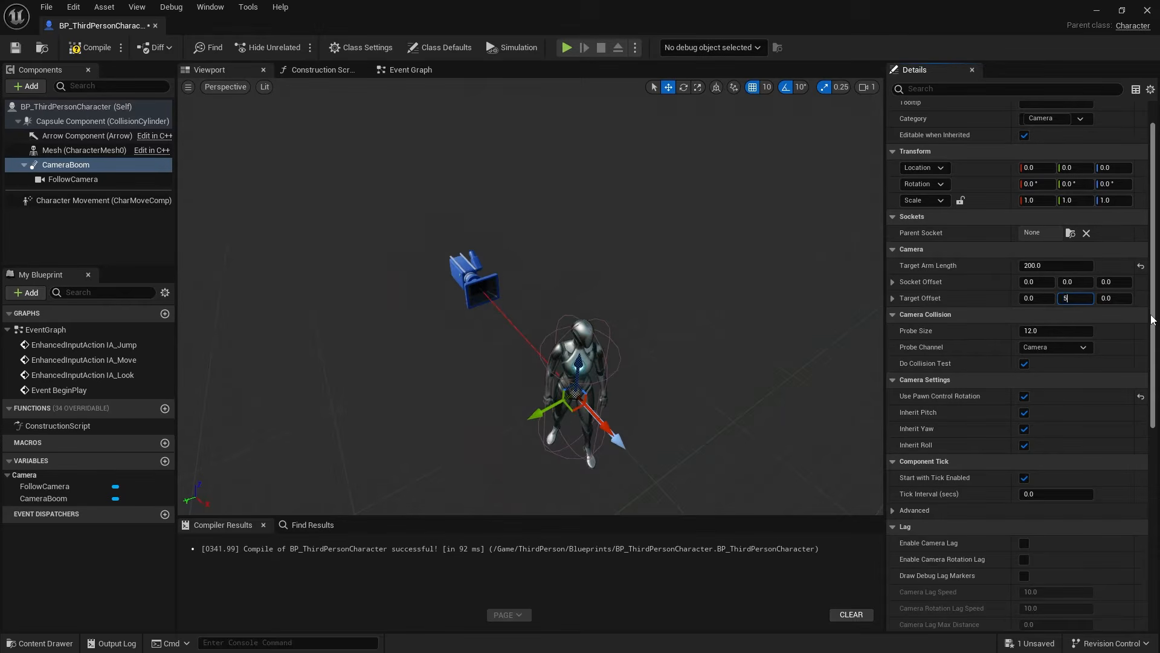
type("0")
key("Return")
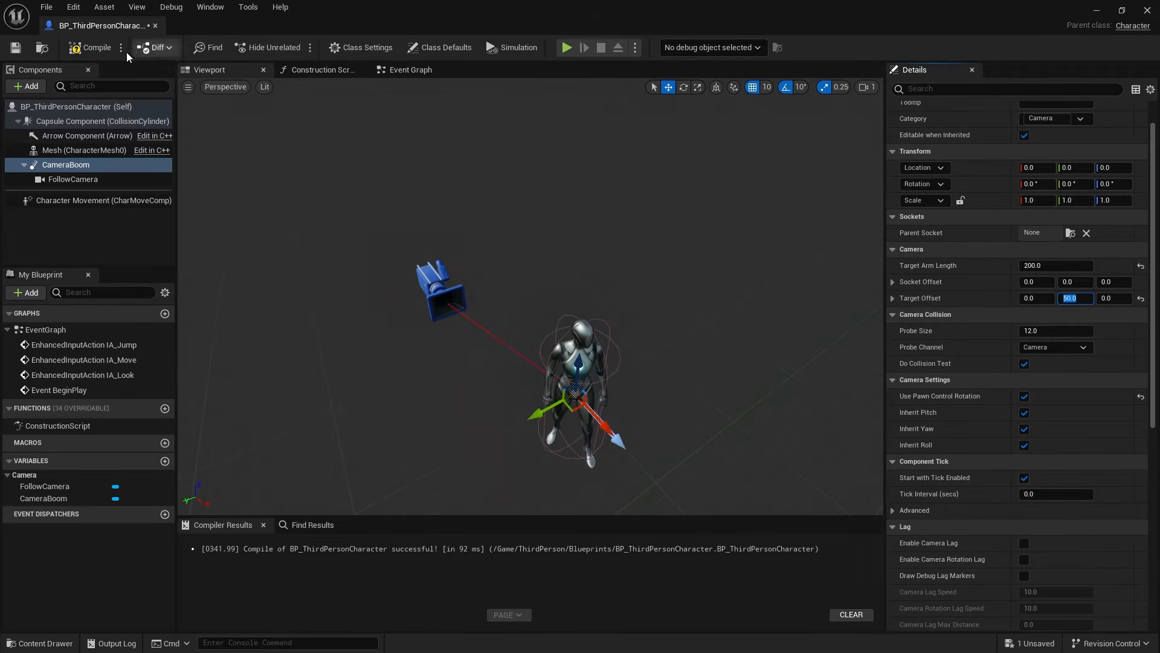
- Compile the blueprint, play the level while moving around the character to test the Target Offset camera, and stop playing
left_click(90, 47)
left_click(1096, 11)
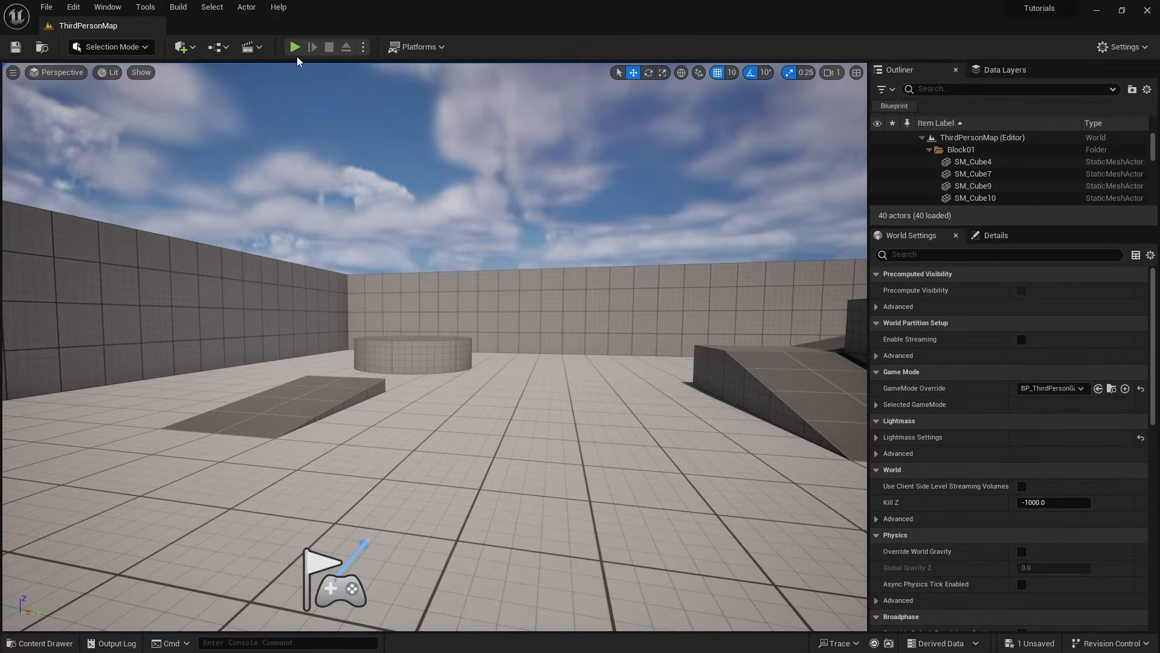
left_click(296, 48)
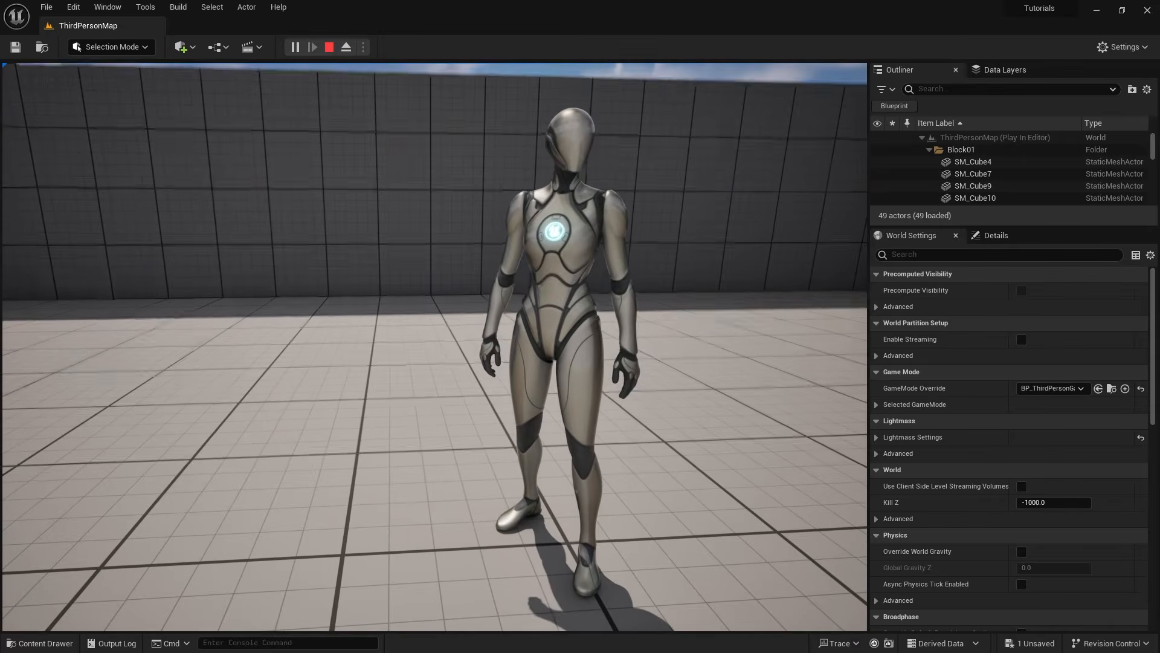
key("a")
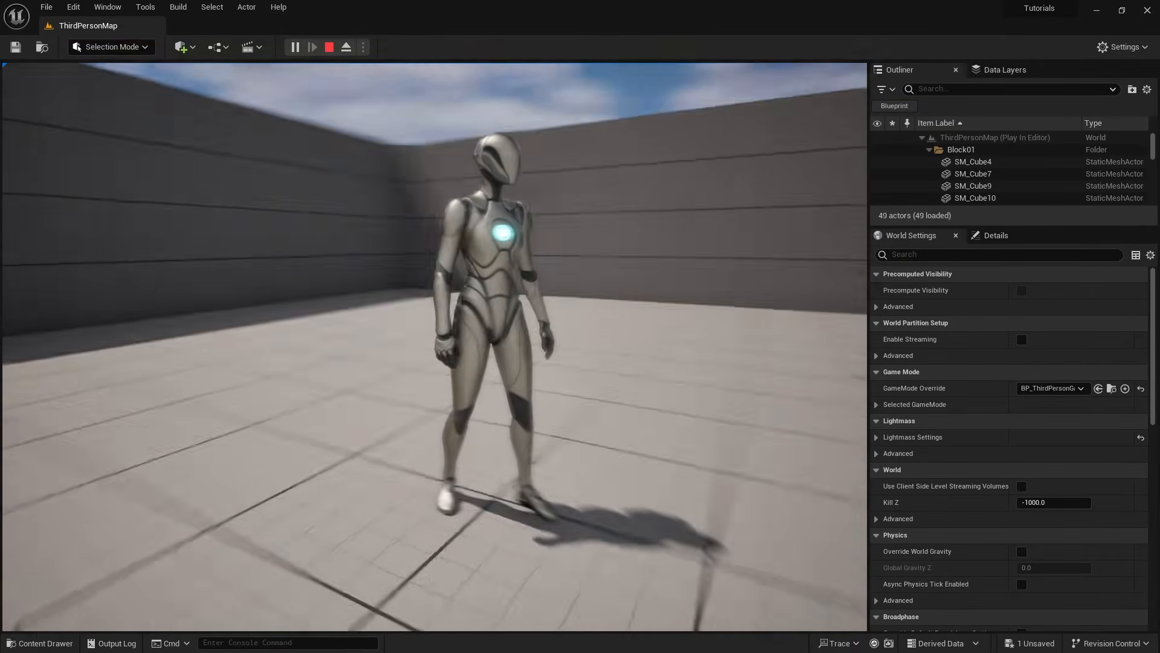
key("d")
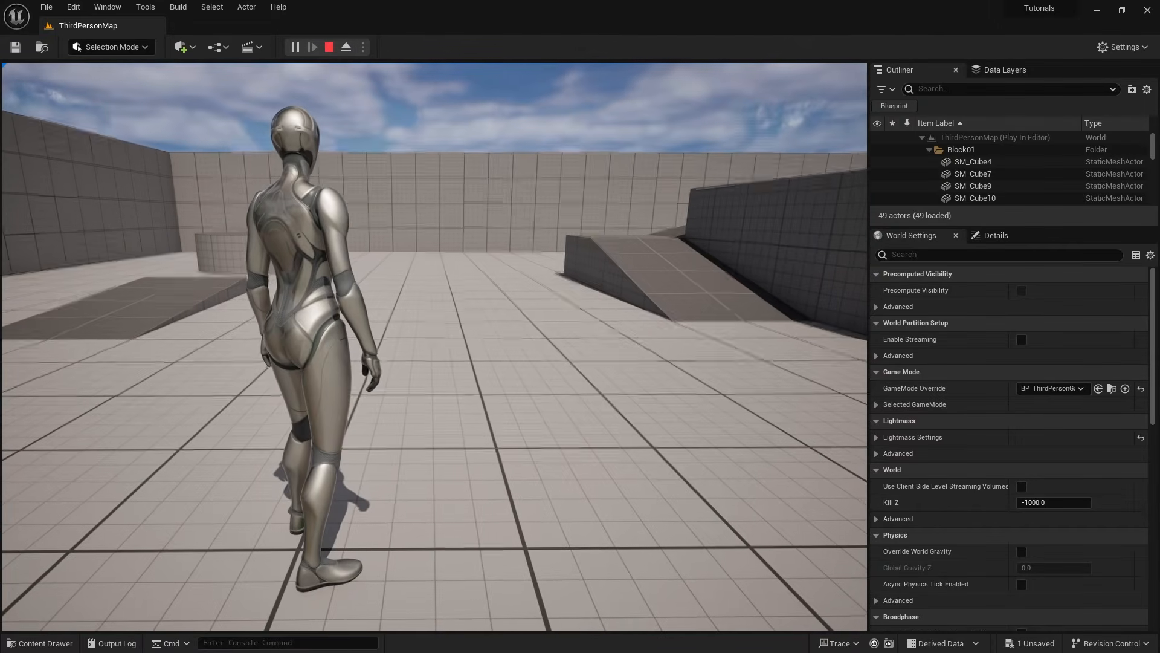
key("Escape")
- Reopen the BP_ThirdPersonCharacter blueprint, set CameraBoom's Target Offset Y to 0 and its Socket Offset Y to 50
left_click(42, 642)
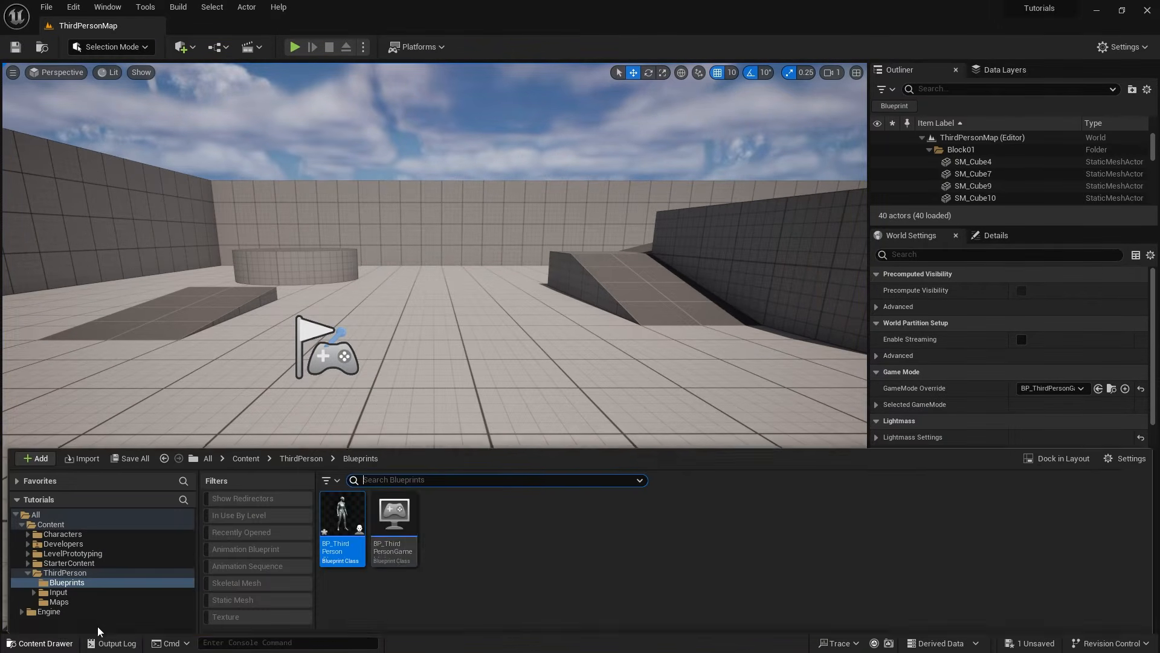
double_click(337, 479)
left_click(1067, 302)
type("0")
key("shift+Tab")
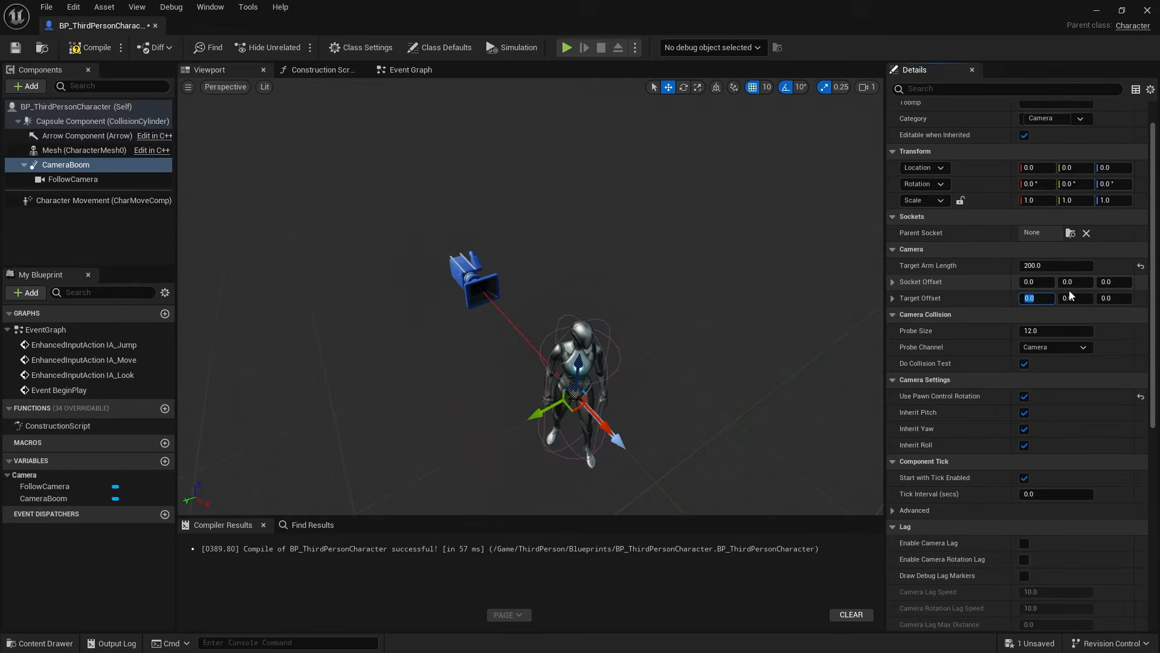
left_click(1076, 282)
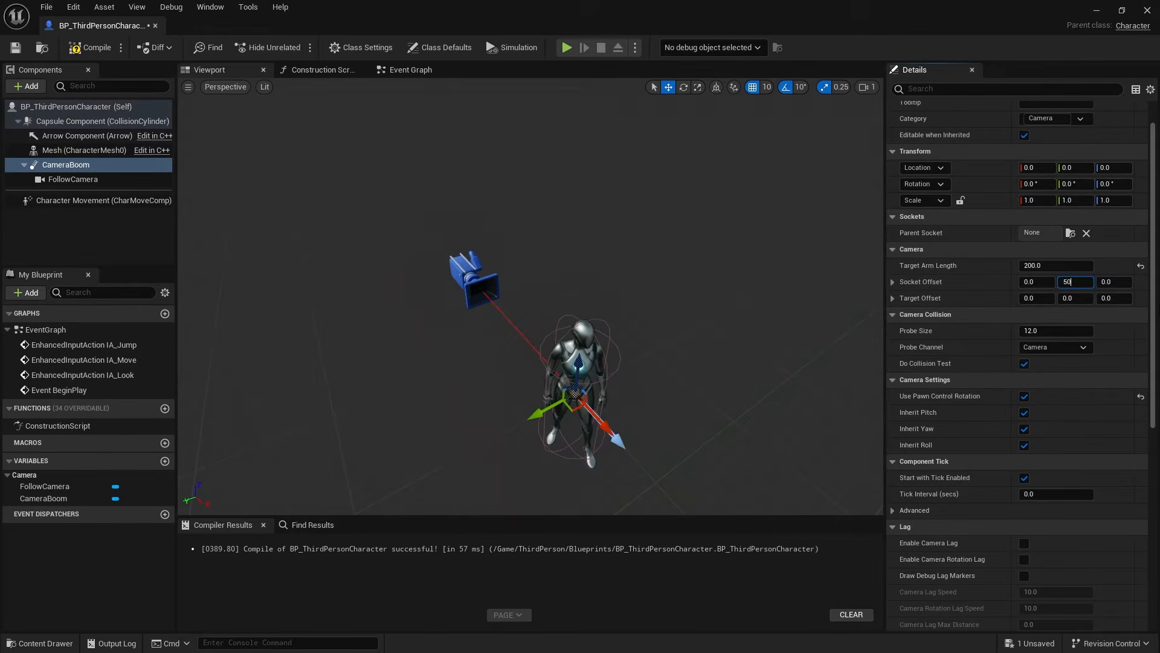
- Compile the blueprint, play the level while running the character around to test the Socket Offset camera, and stop playing
left_click(110, 48)
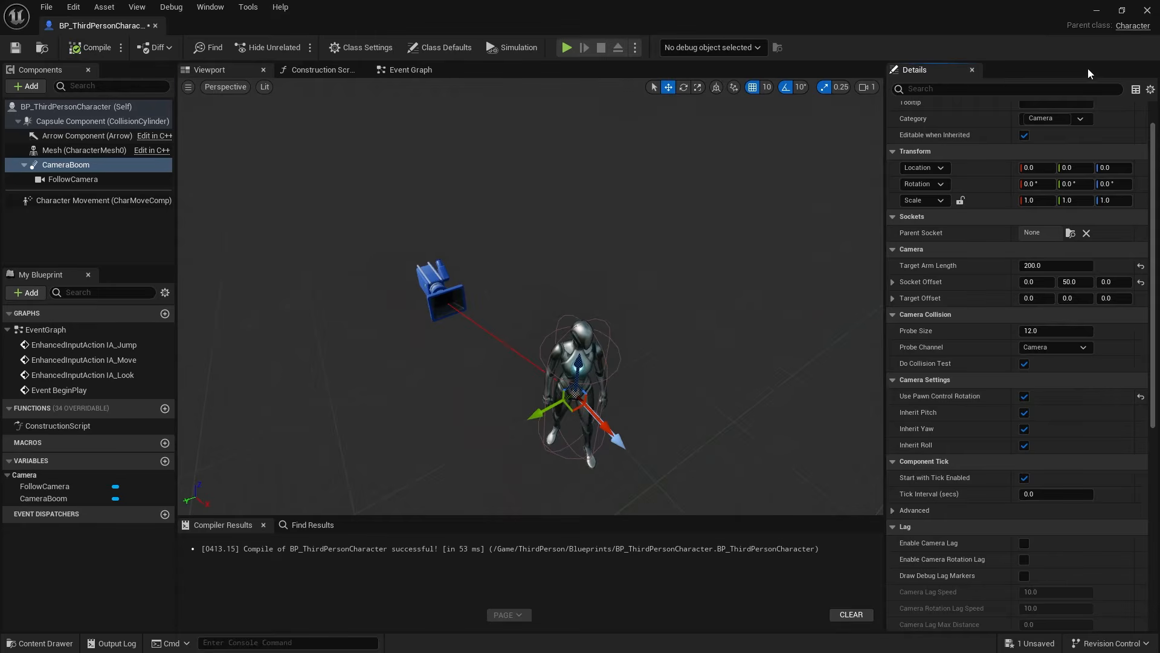
left_click(1097, 10)
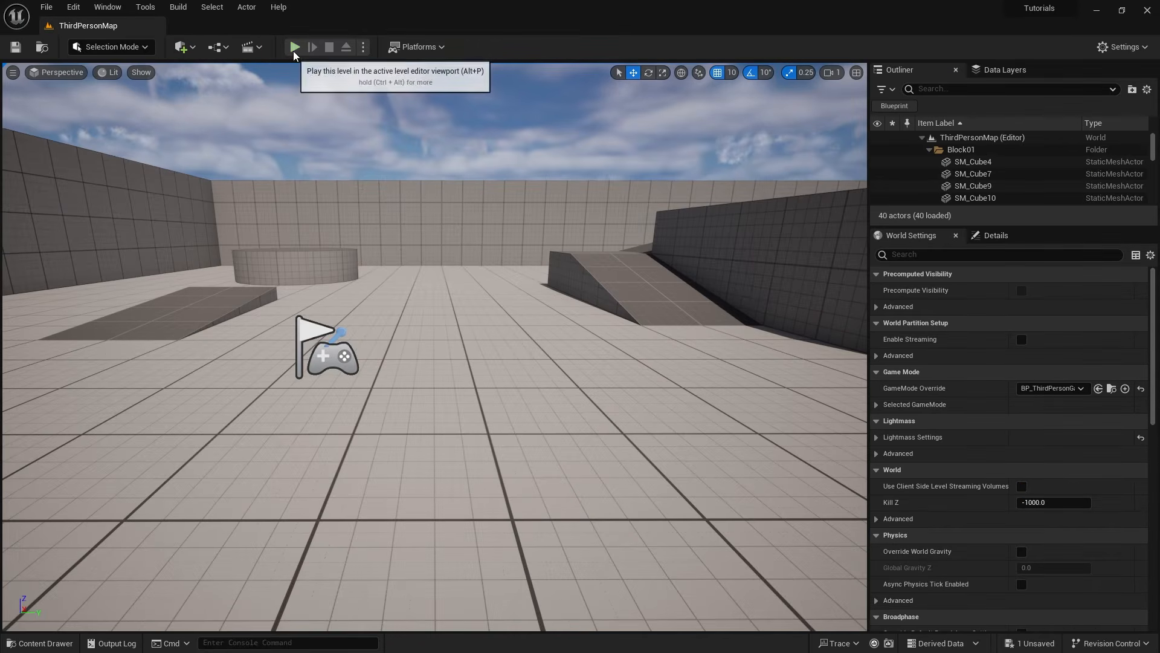
left_click(294, 48)
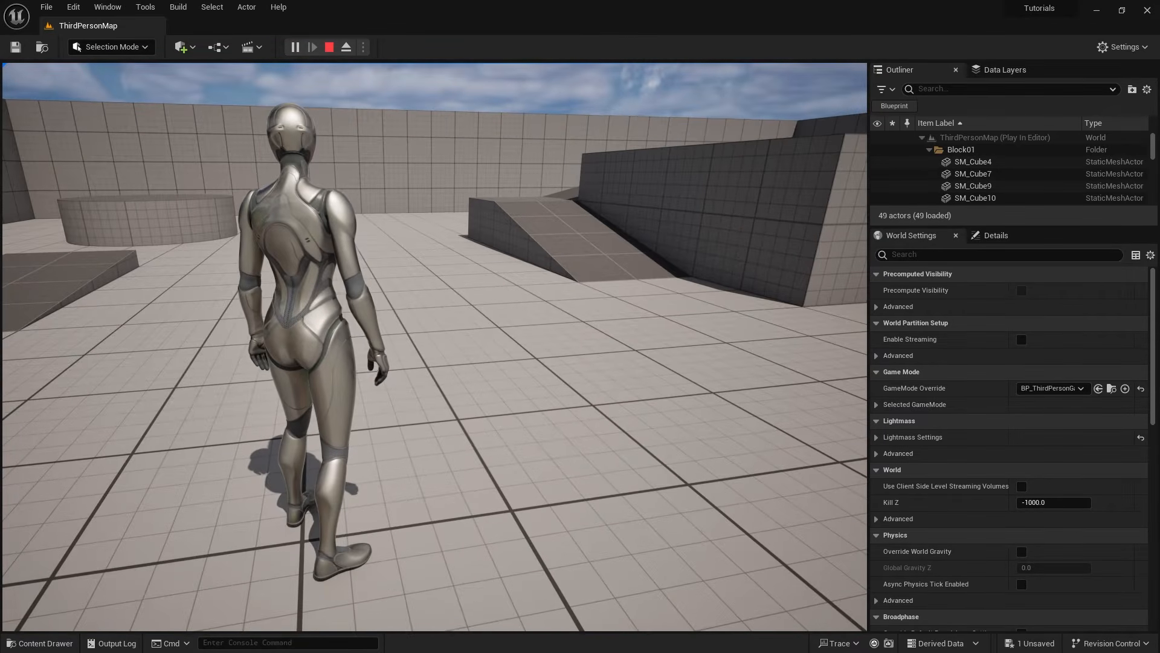
key("w")
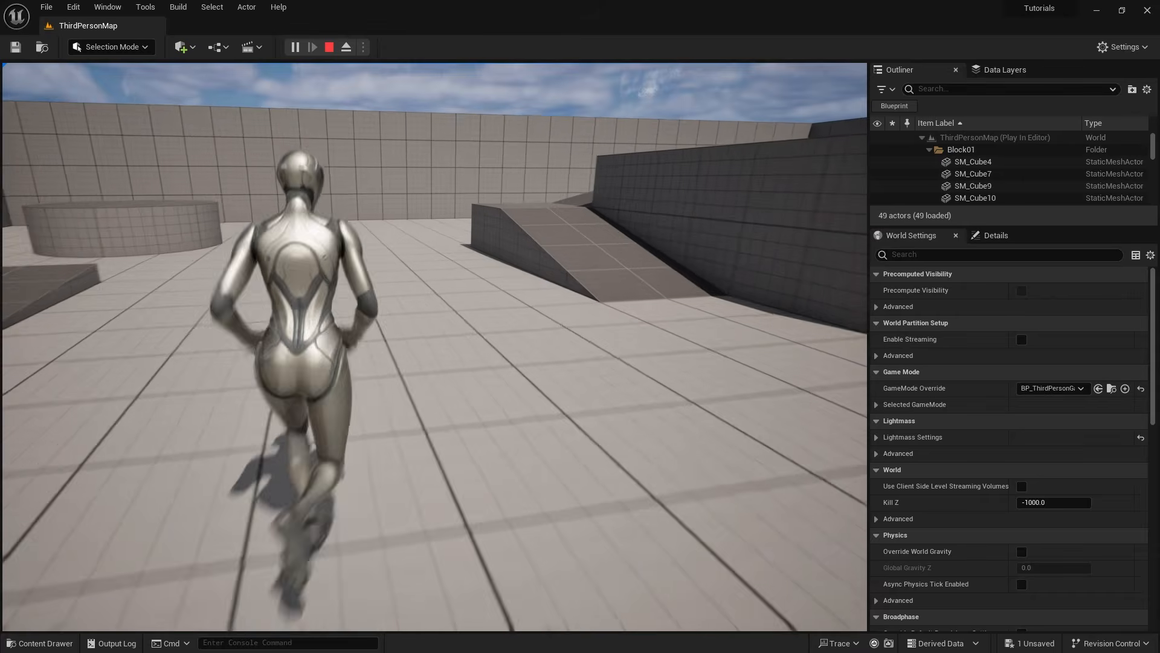
key("a")
key("d")
key("w")
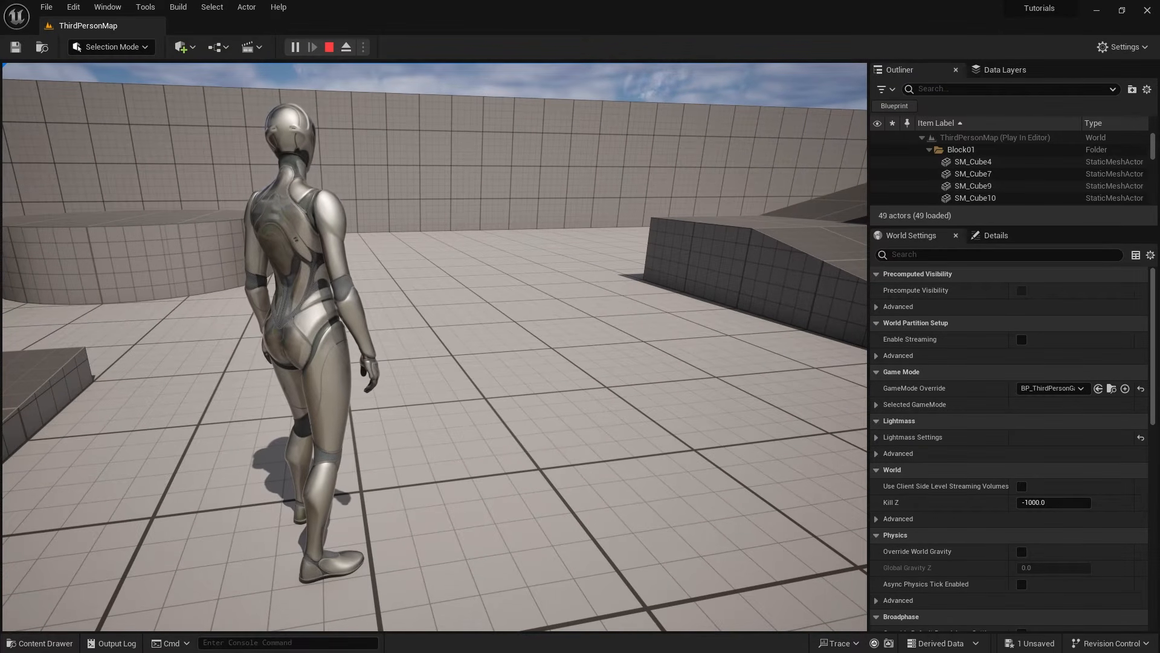
key("Escape")
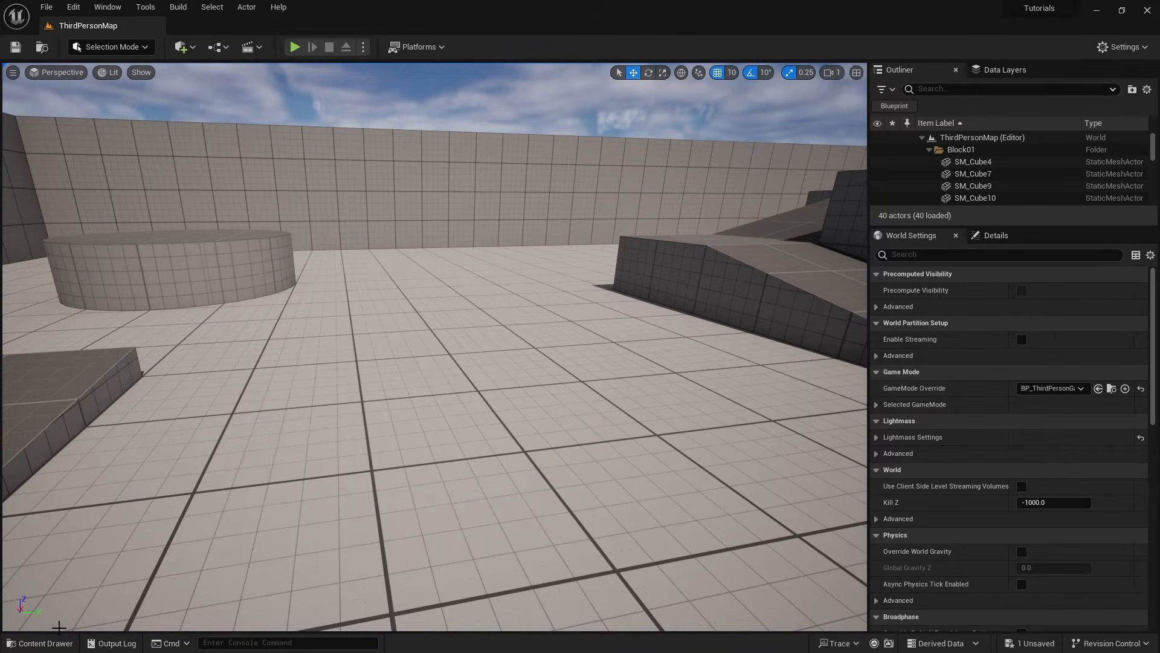
- Return to the BP_ThirdPersonCharacter blueprint and set CameraBoom's Socket Offset Z to 40
left_click(42, 642)
double_click(338, 468)
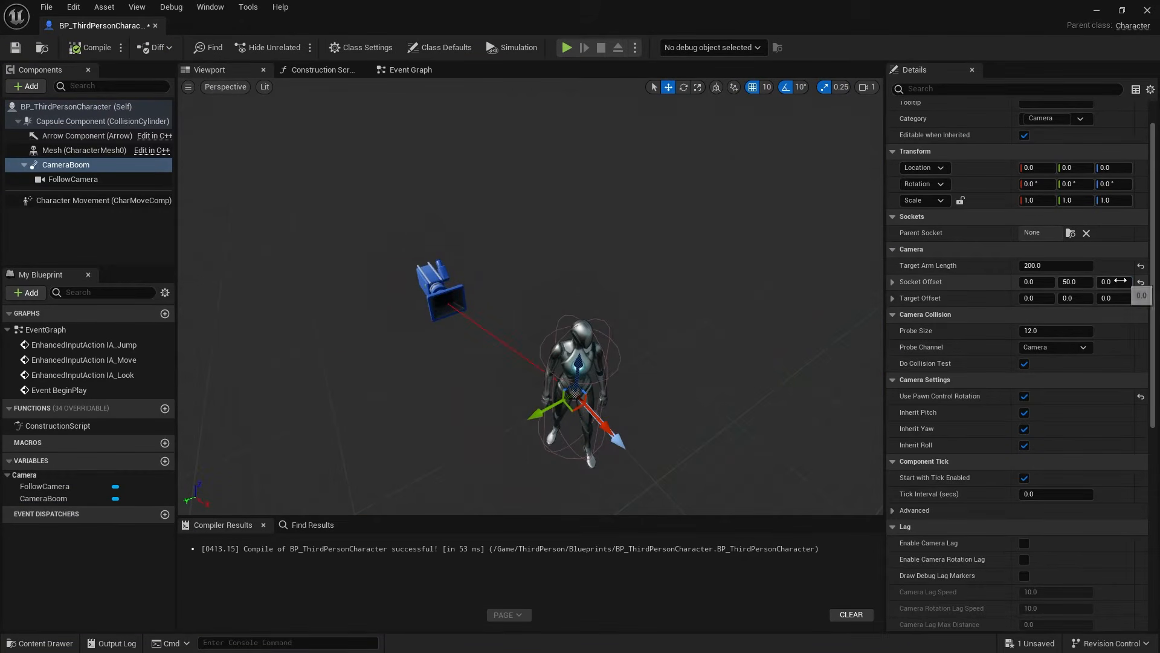
left_click(1120, 280)
key("Return")
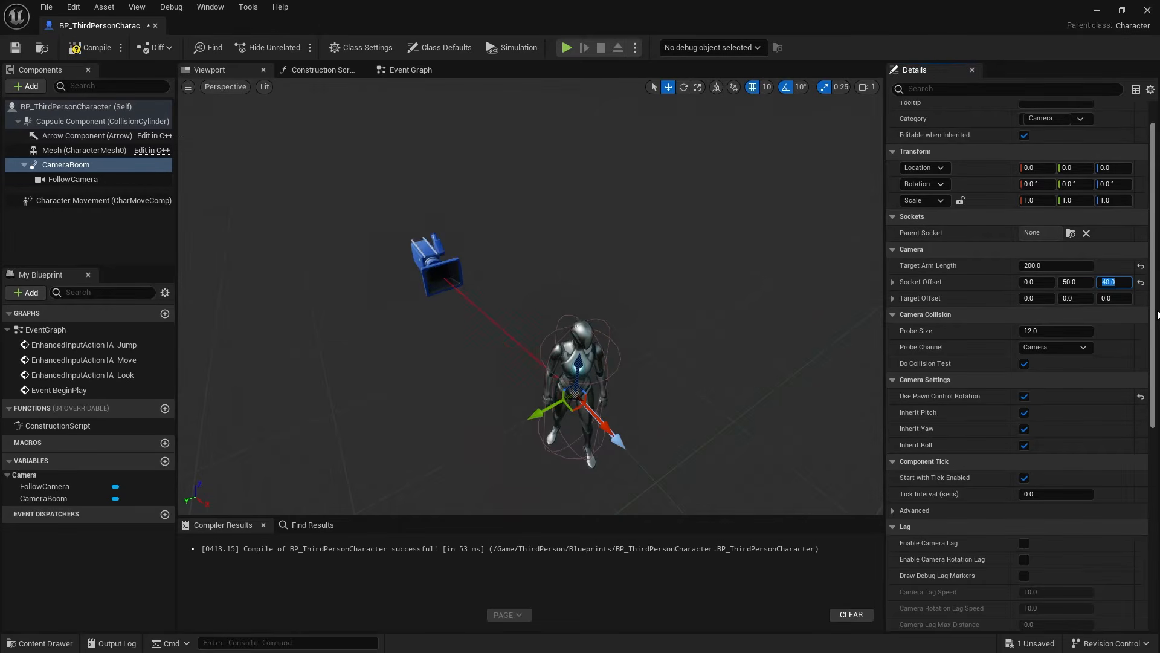
- Compile and save the blueprint, and play the level, running in several directions to test the raised over-the-shoulder camera
left_click(95, 48)
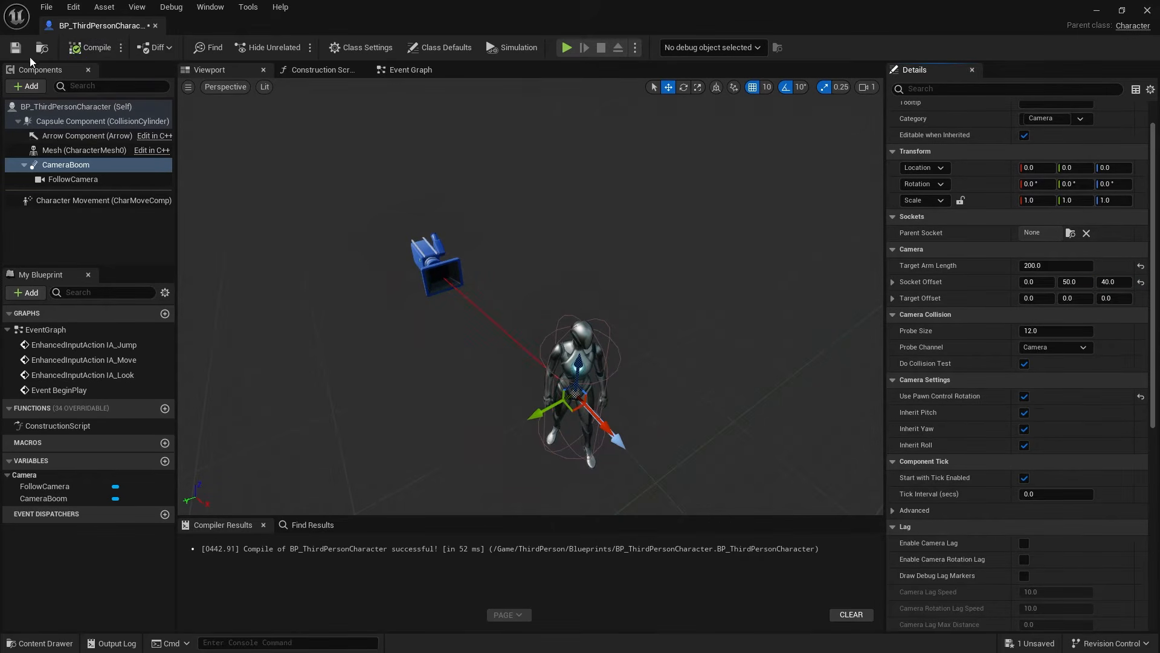
left_click(1095, 10)
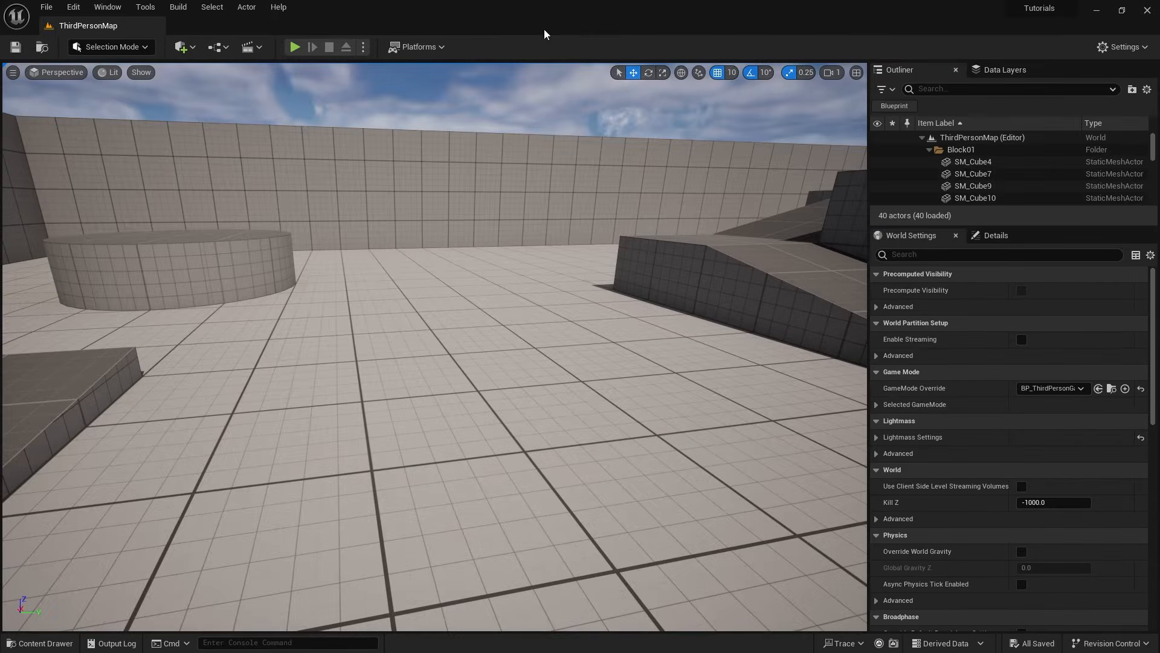
left_click(296, 47)
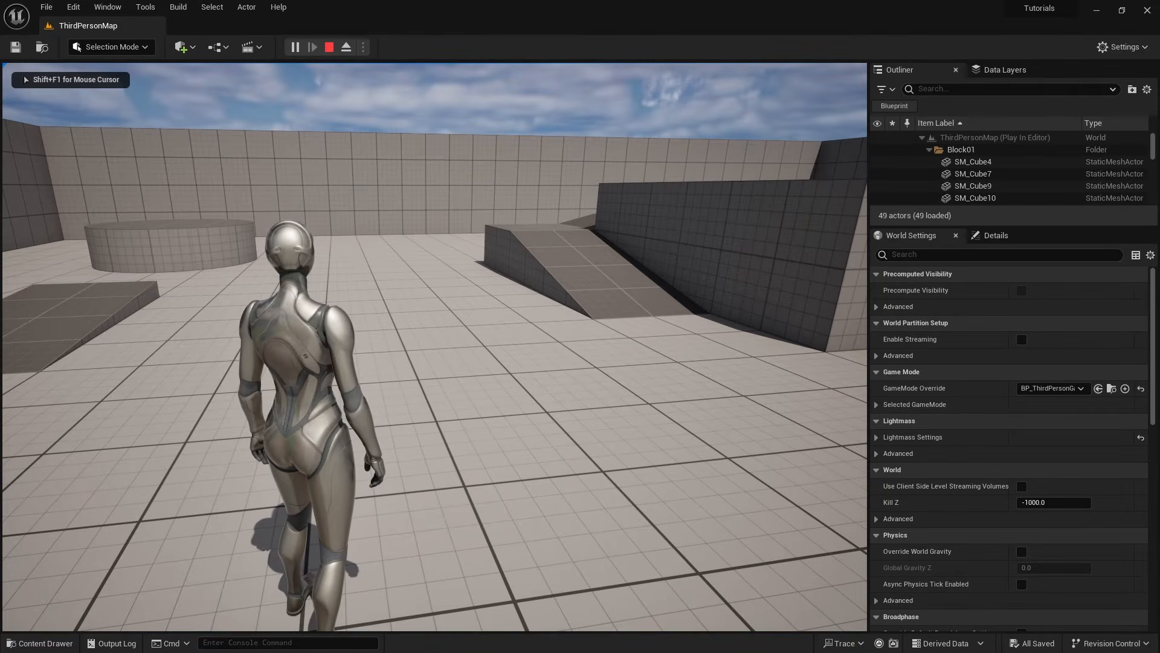
key("w")
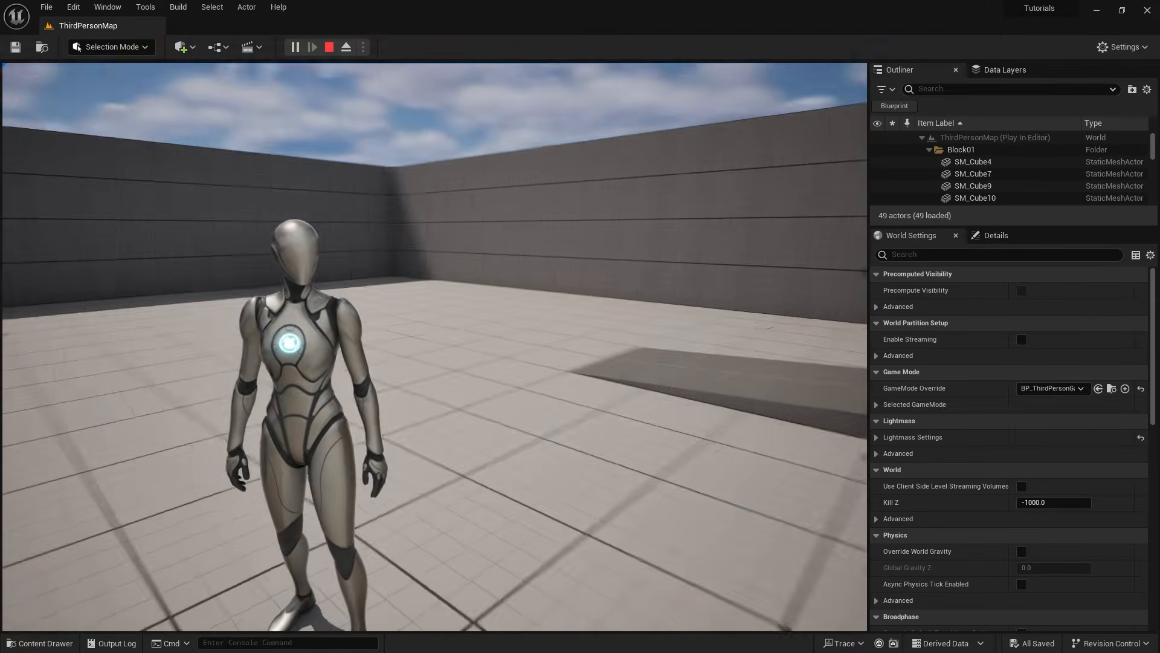
key("d")
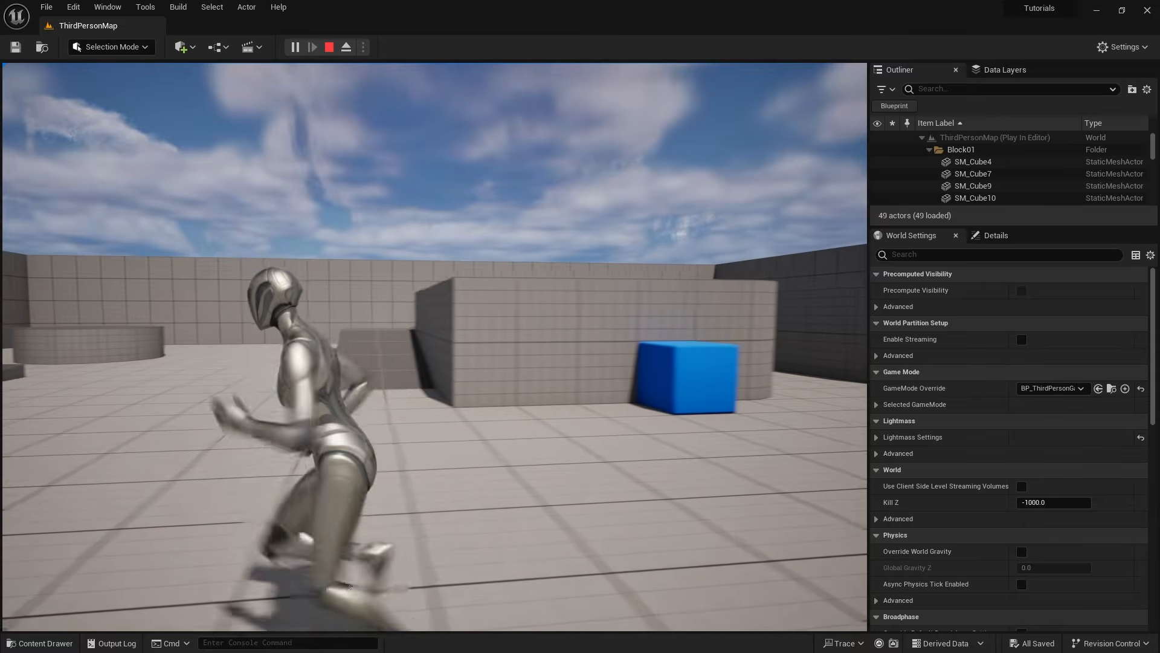
key("d")
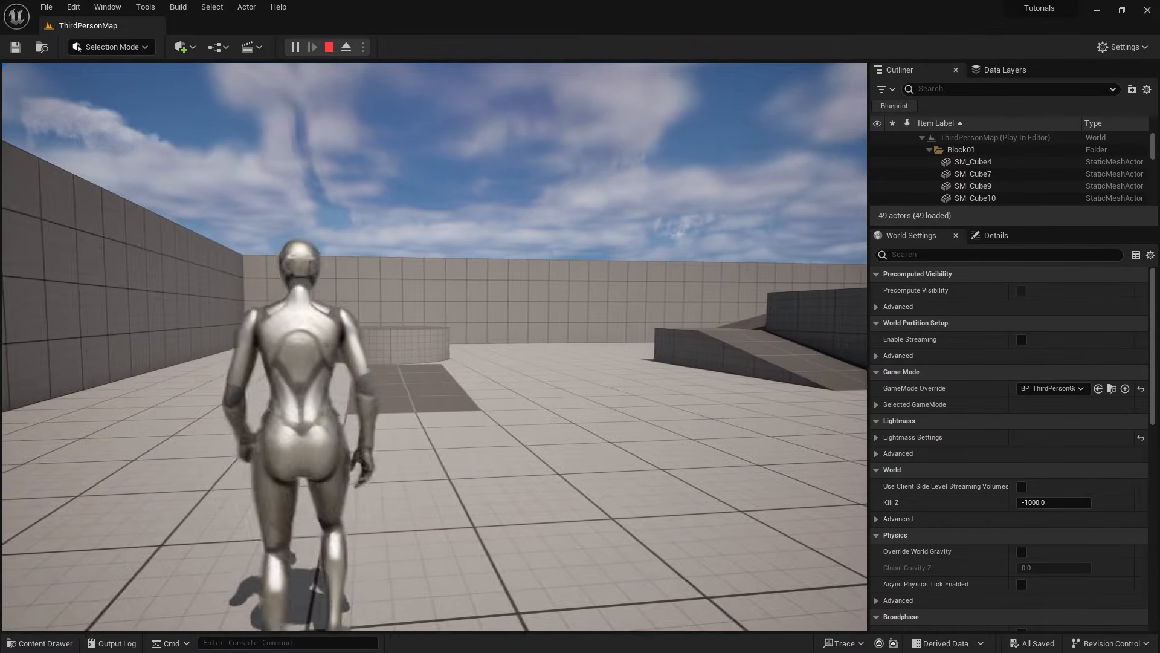
key("a")
key("w")
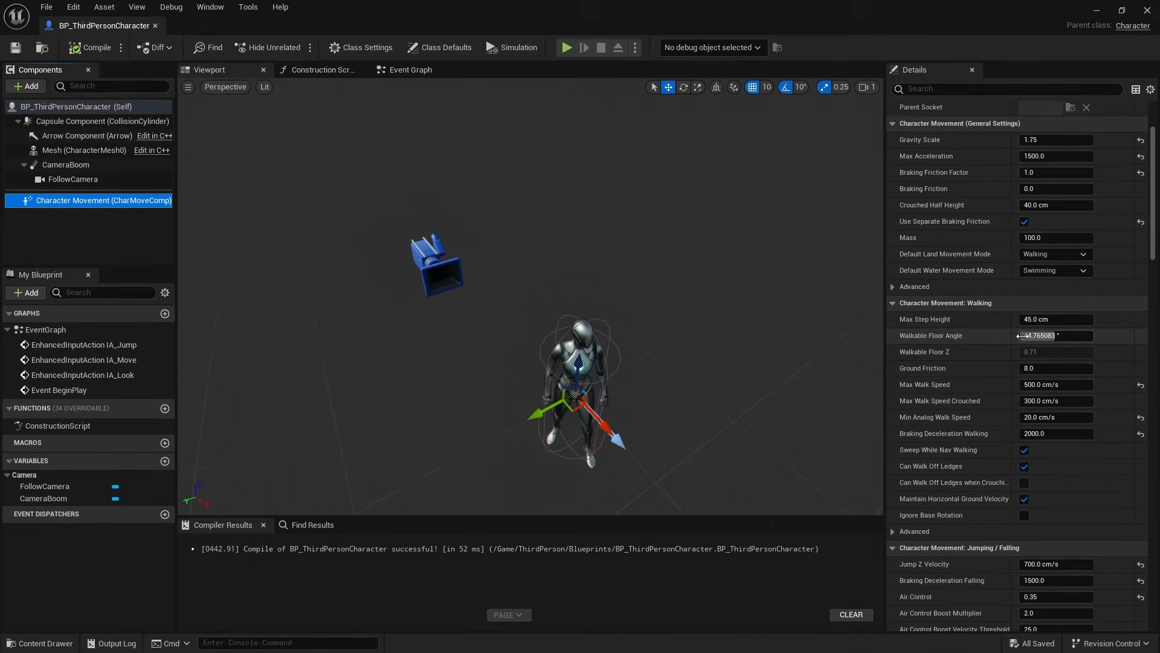
- In the Character Movement component's rotation settings, disable Orient Rotation to Movement and enable Use Controller Desired Rotation
scroll(1006, 302, "down", 15)
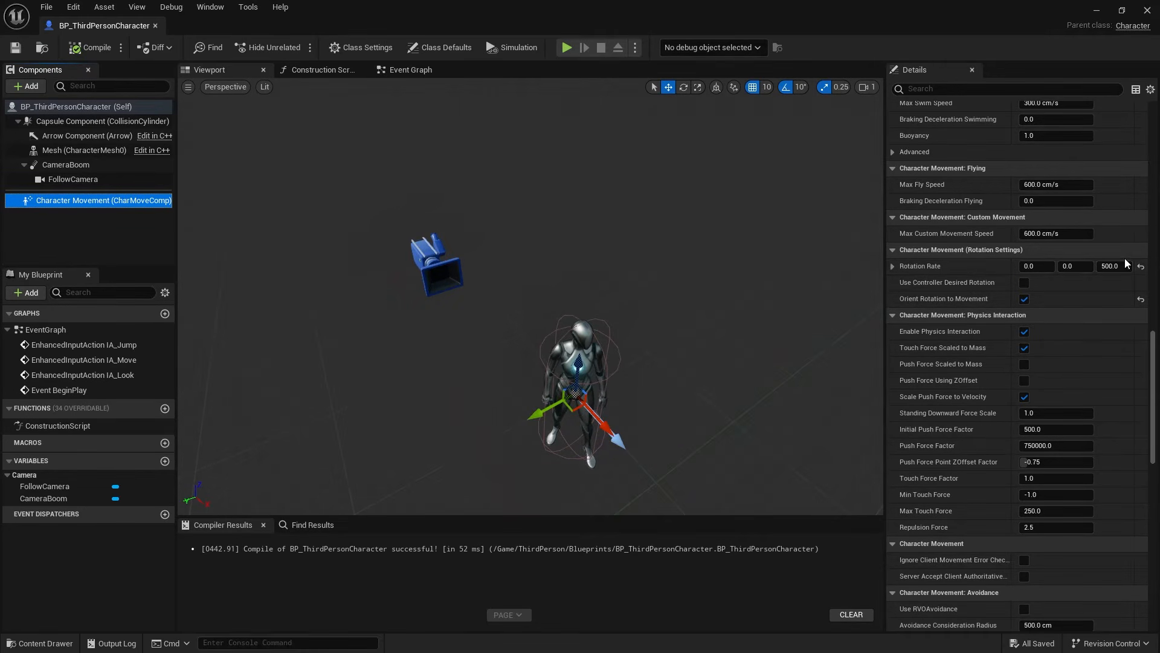
mouse_move(929, 302)
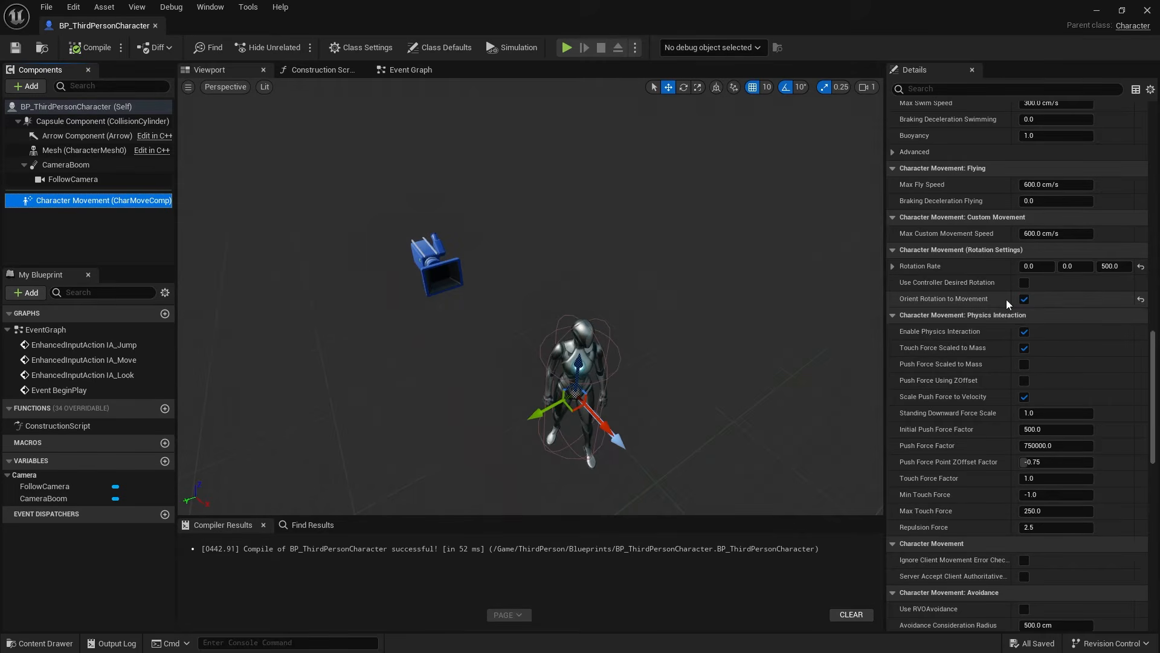
left_click(1024, 299)
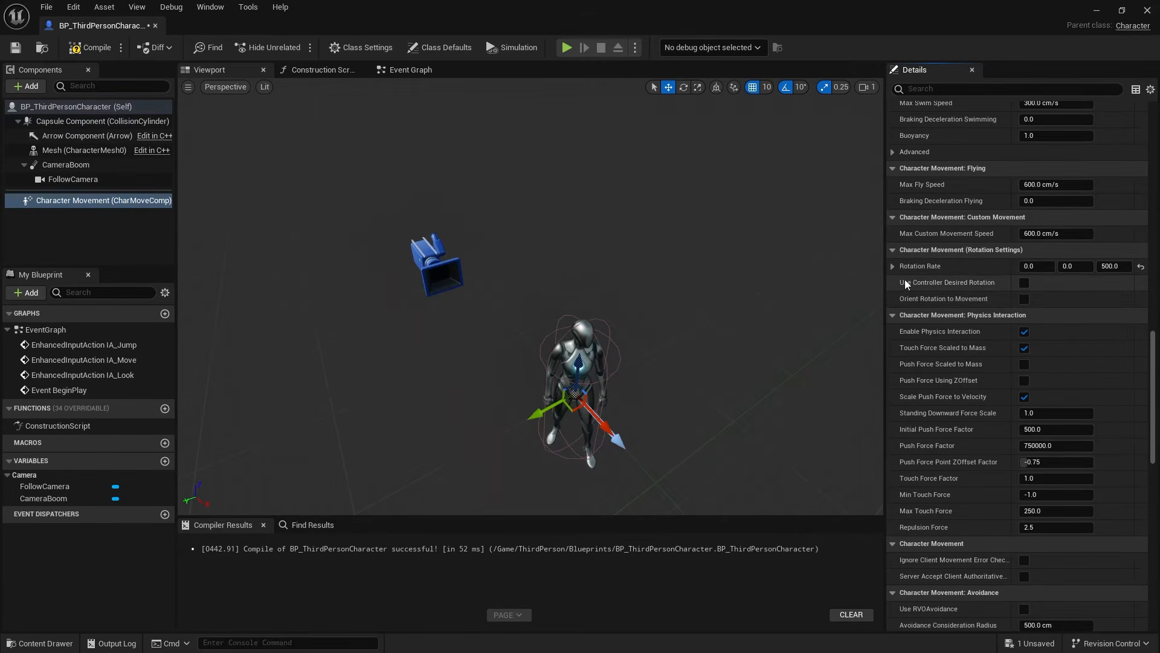
mouse_move(939, 289)
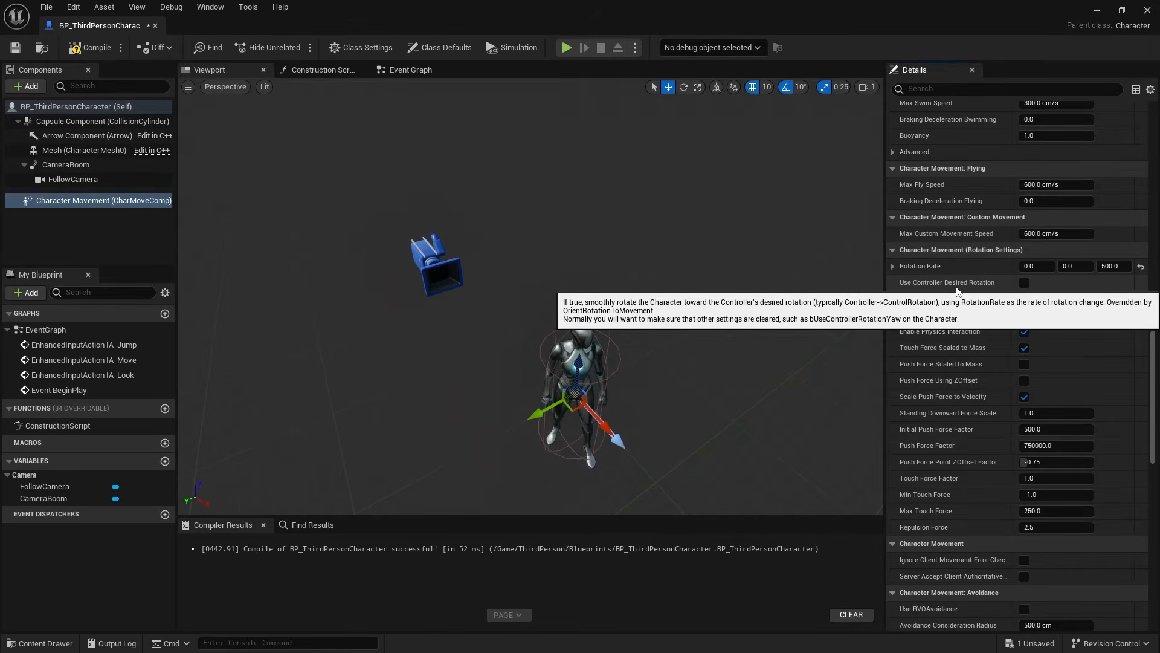
left_click(1024, 283)
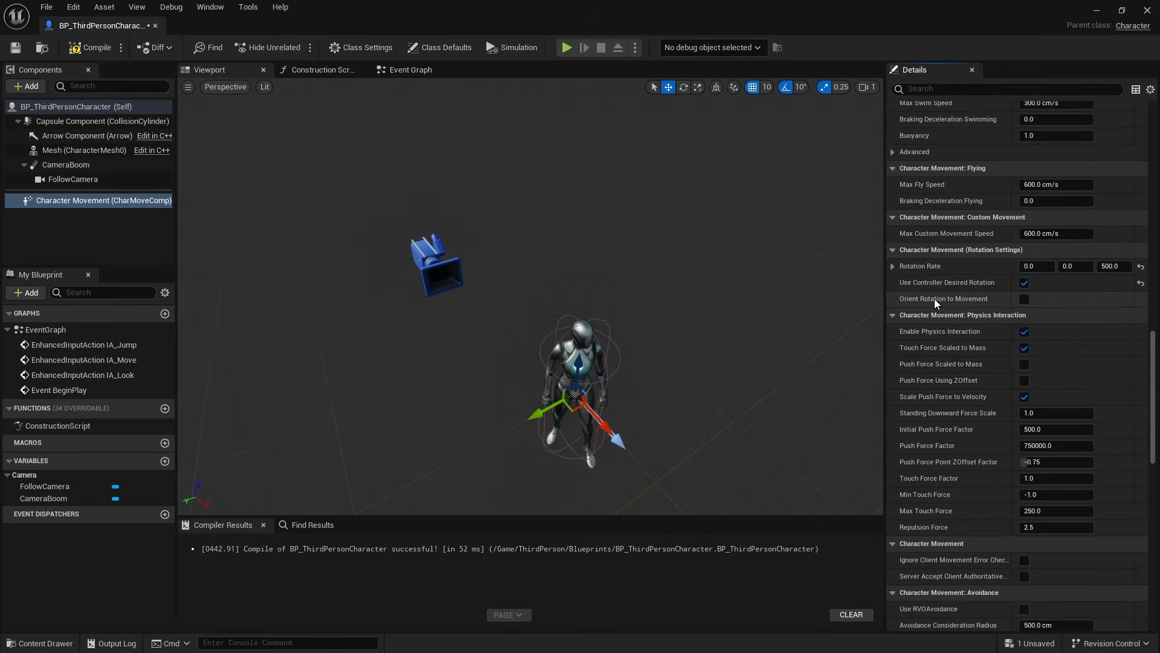
left_click(1026, 298)
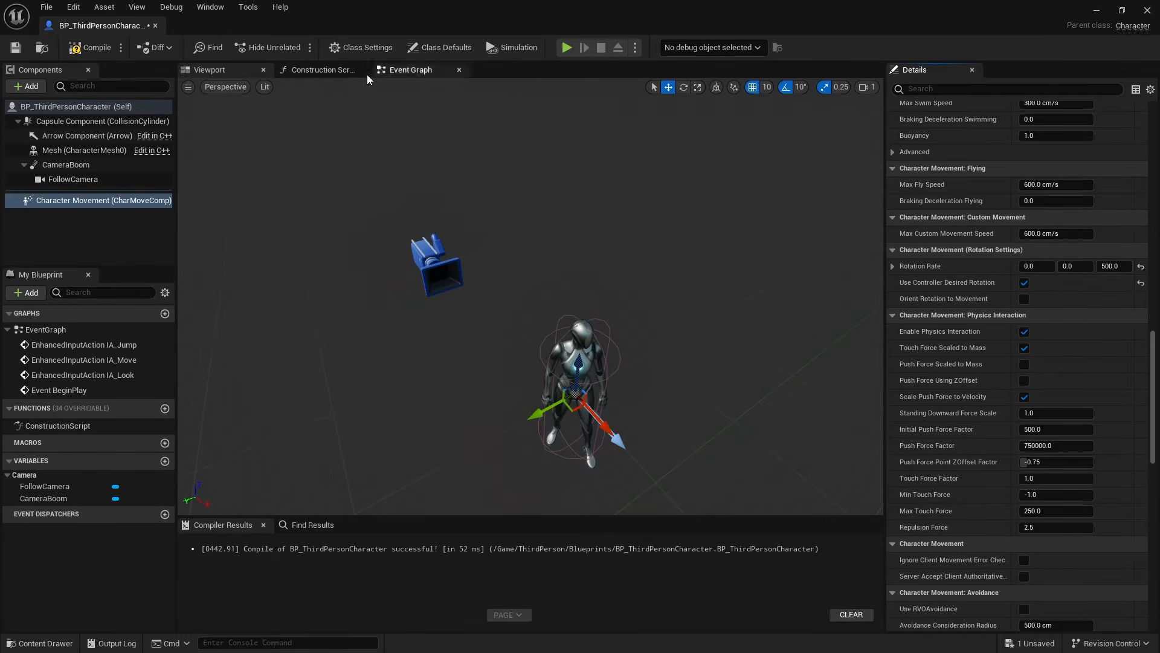
- Compile and save the blueprint, play the level running around to test the controller-based rotation, and stop playing
left_click(94, 48)
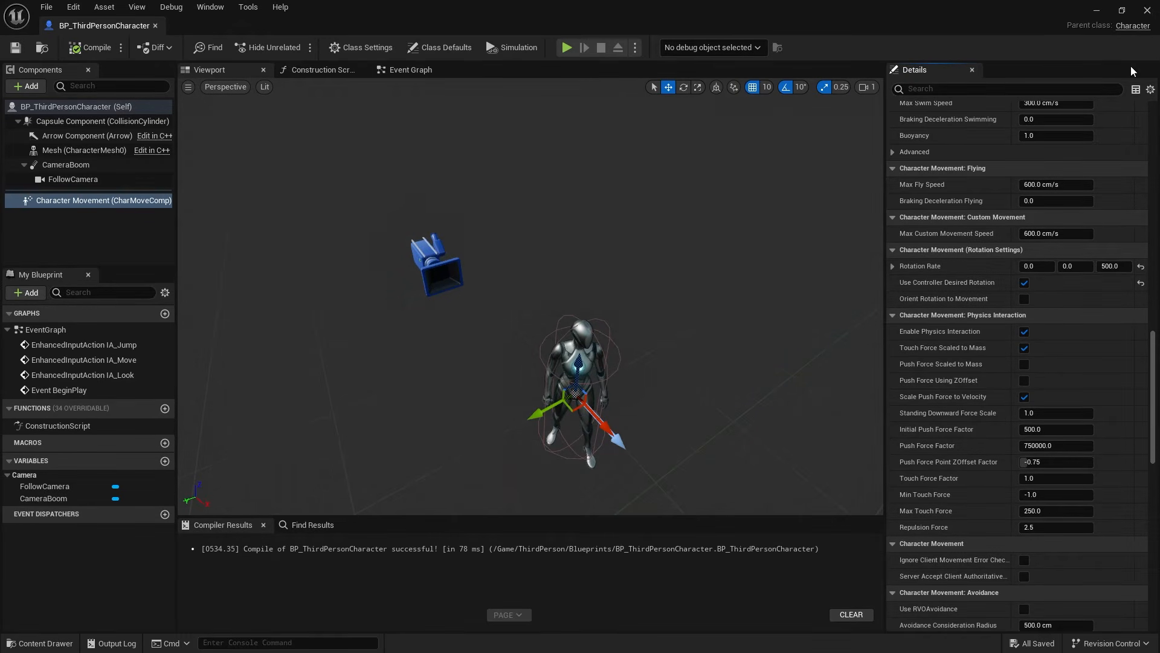
left_click(1098, 10)
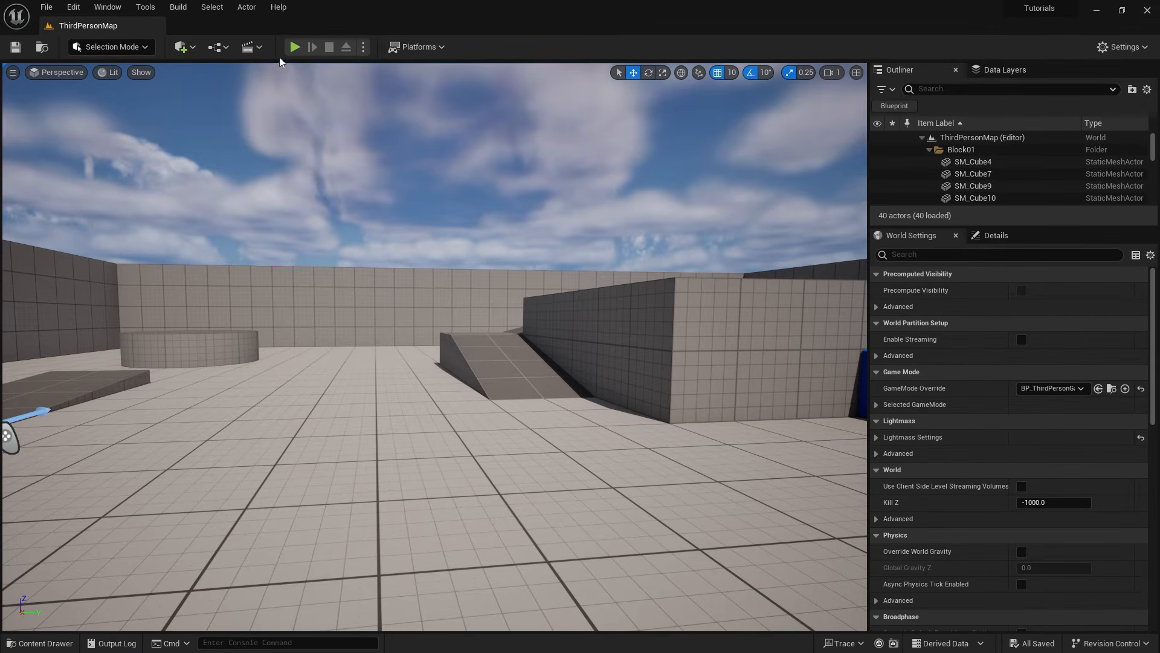
left_click(295, 46)
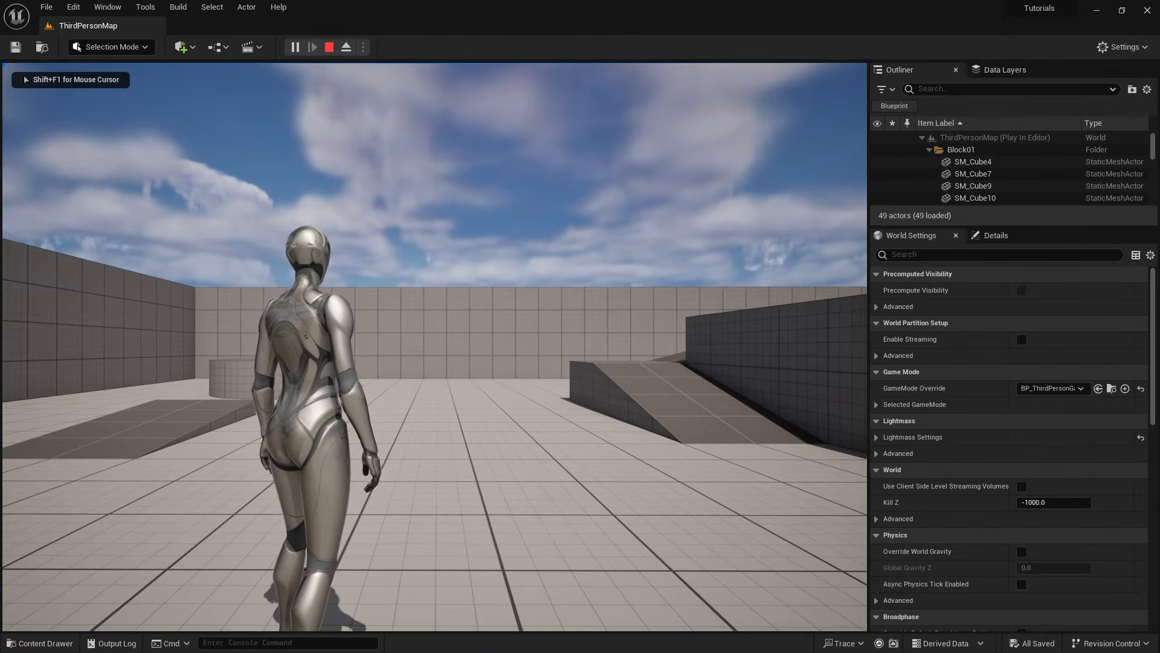
key("w")
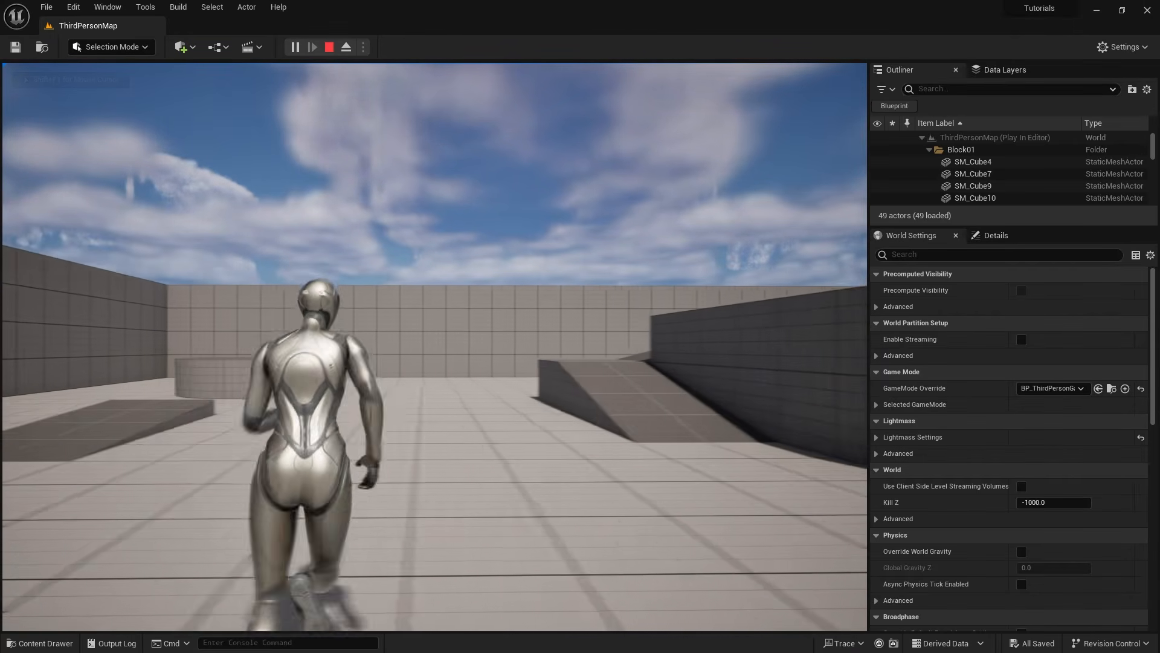
key("w")
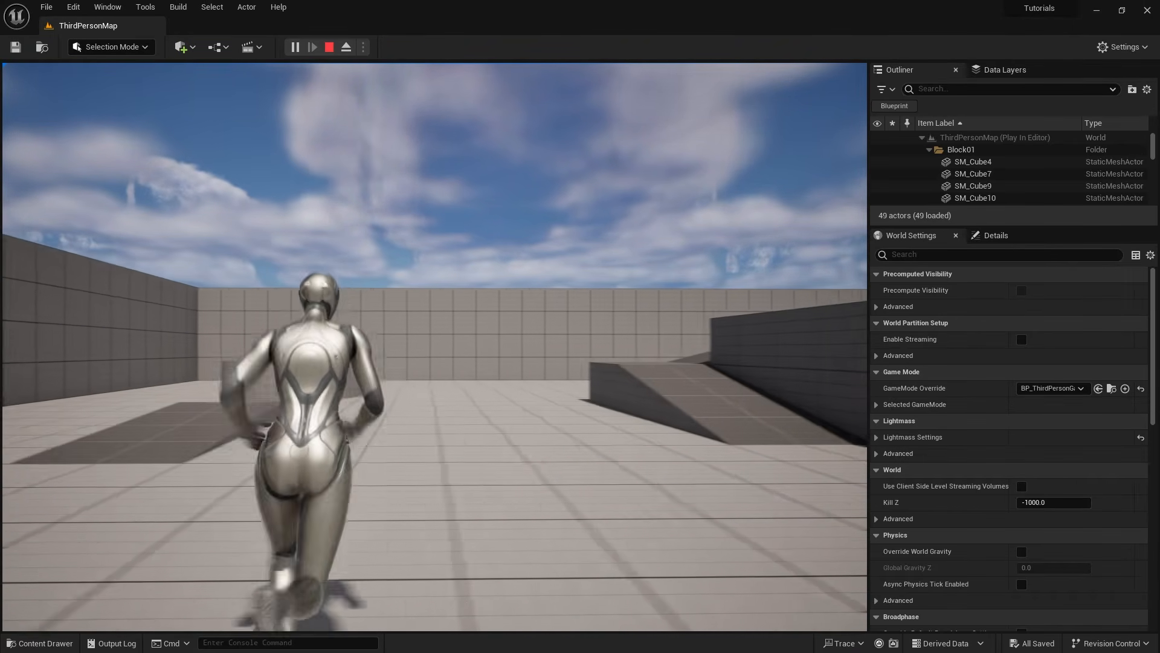
key("w")
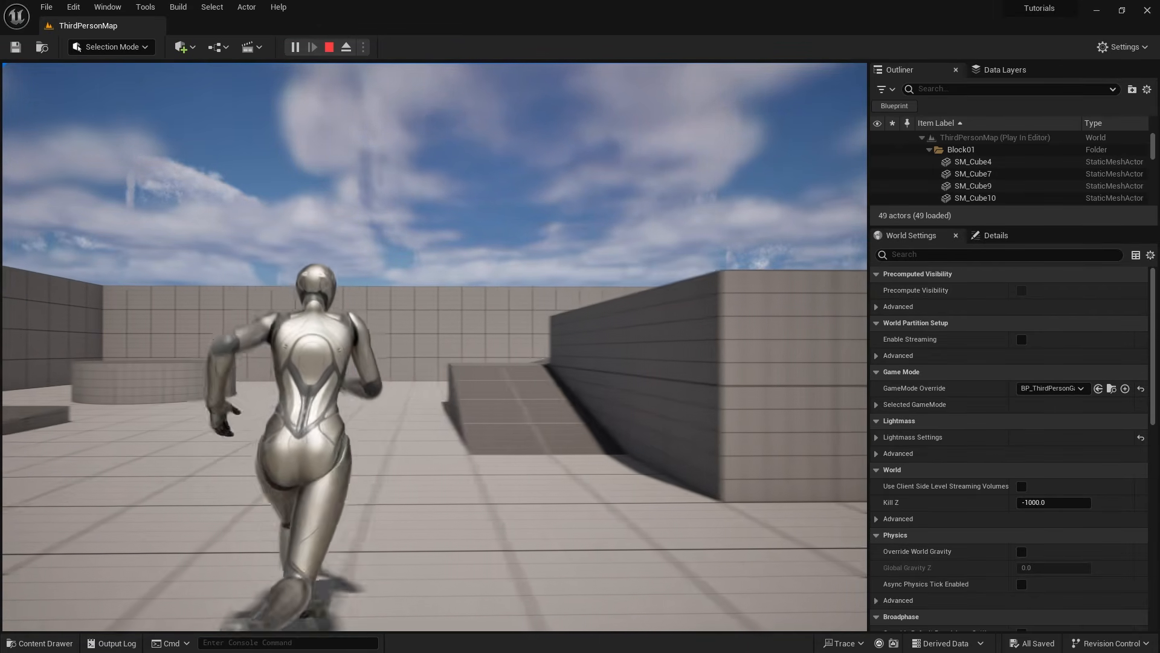
key("w")
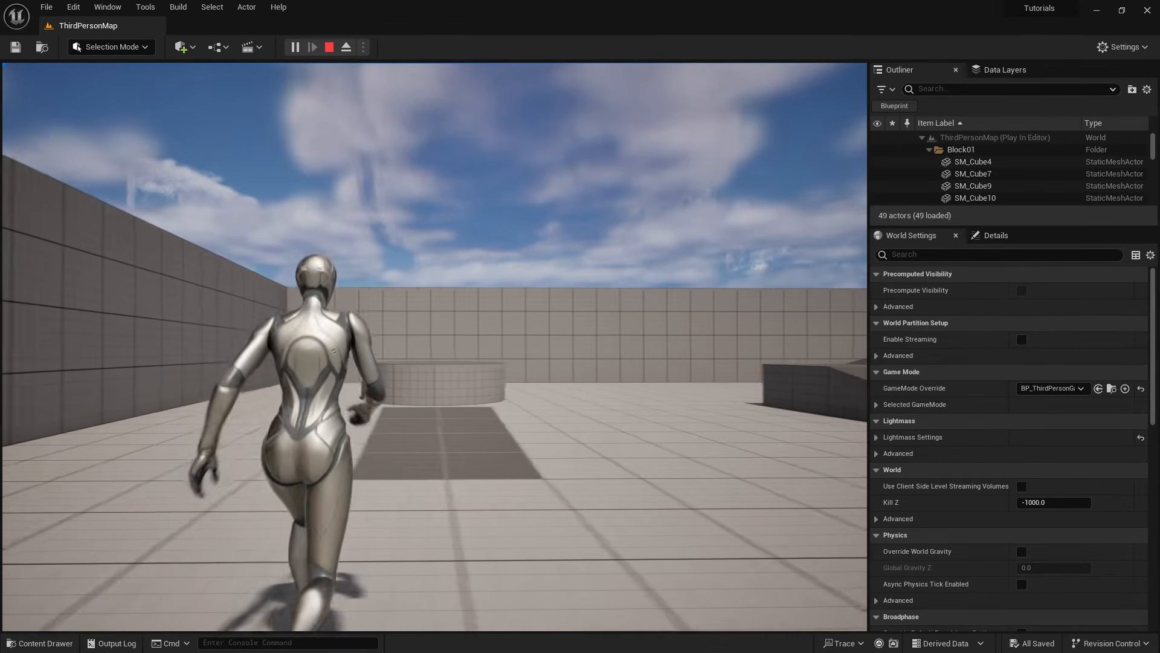
key("w")
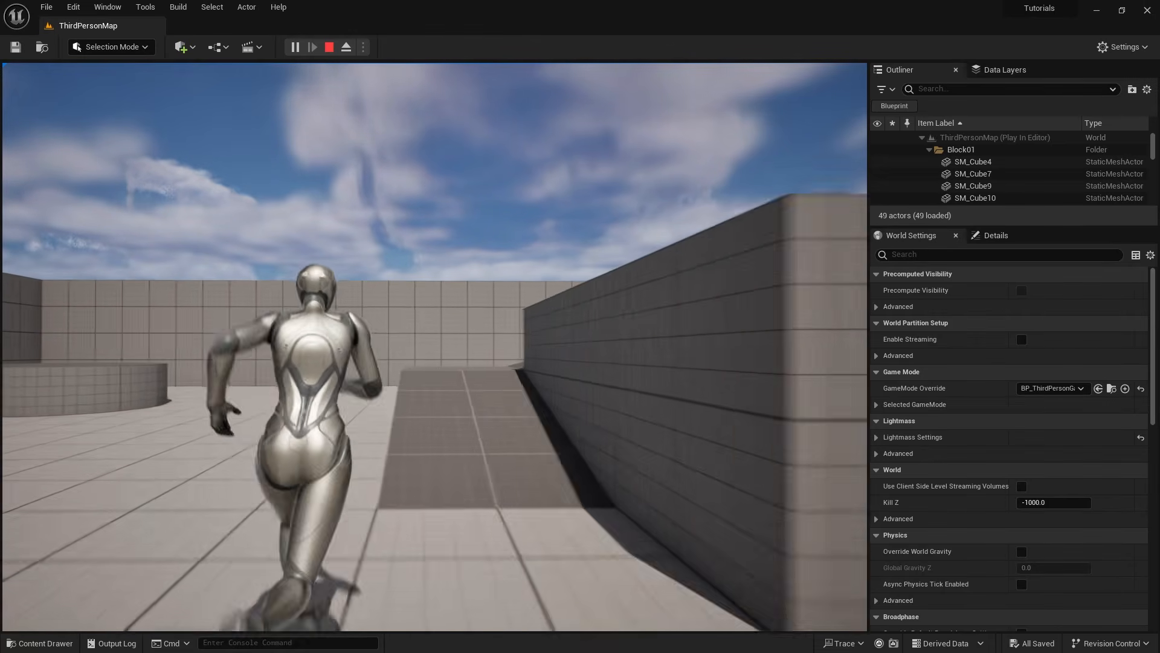
key("w")
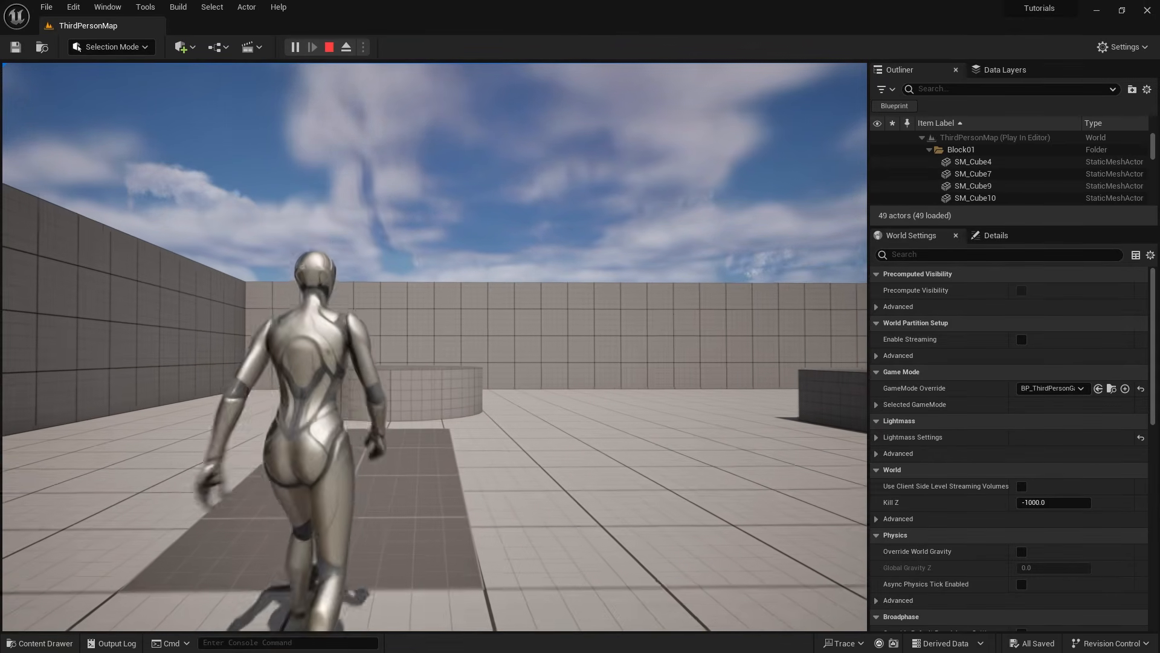
key("w")
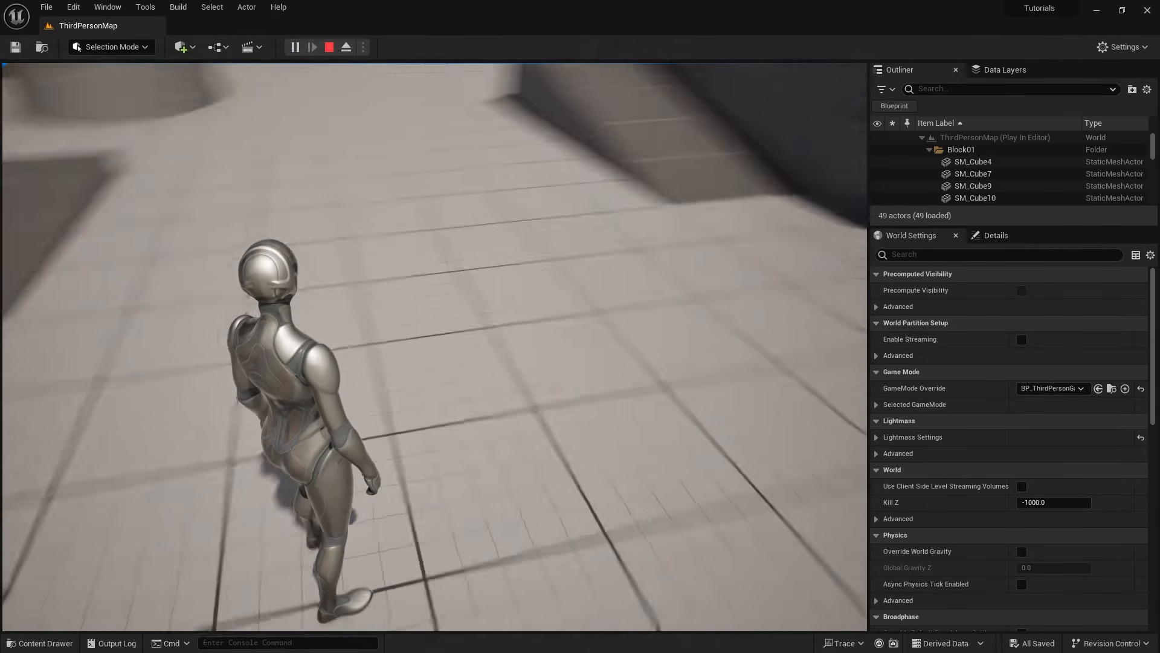
key("w")
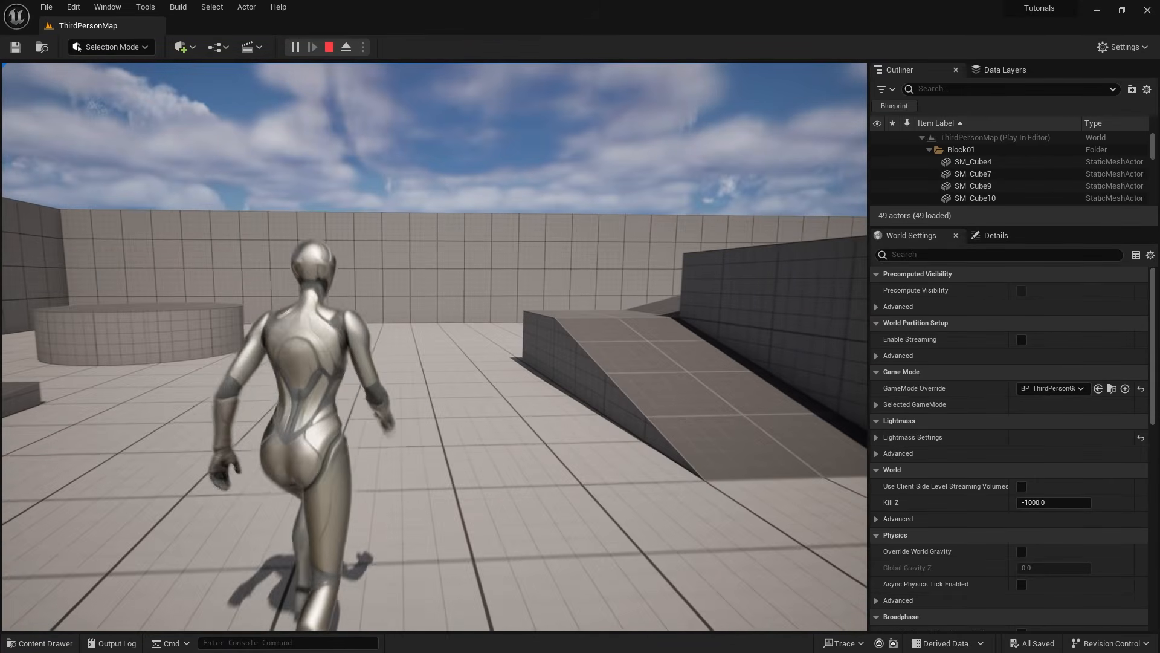
key("Escape")
- Reopen the BP_ThirdPersonCharacter blueprint and enable Orient Rotation to Movement in the Character Movement component's rotation settings
left_click(54, 643)
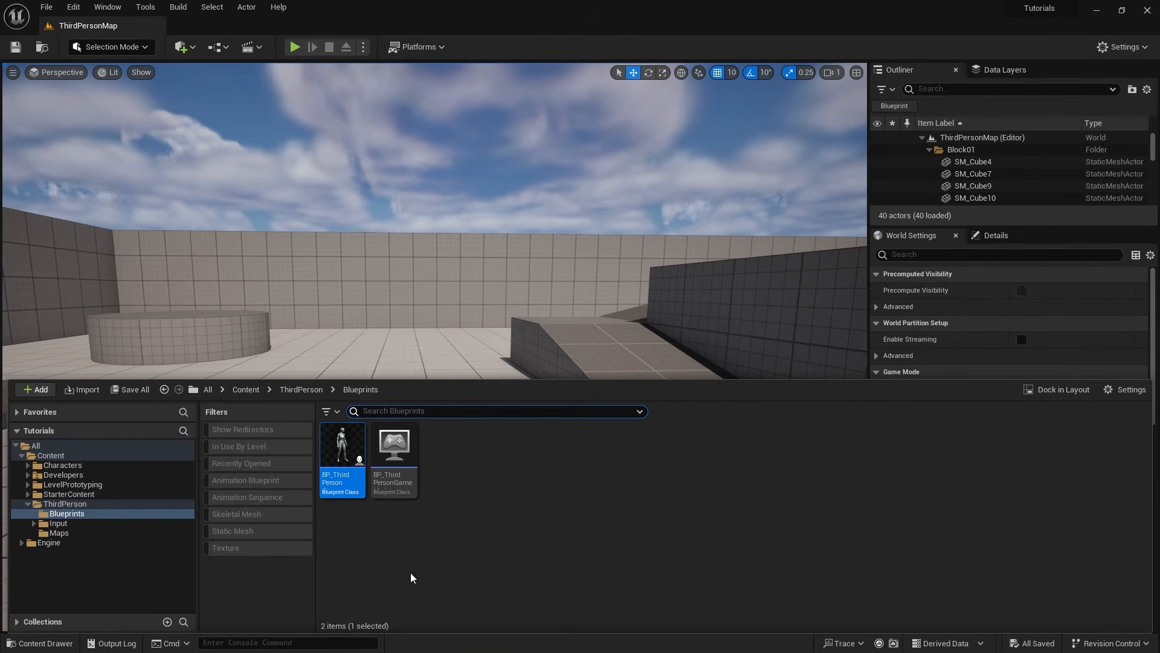
double_click(339, 447)
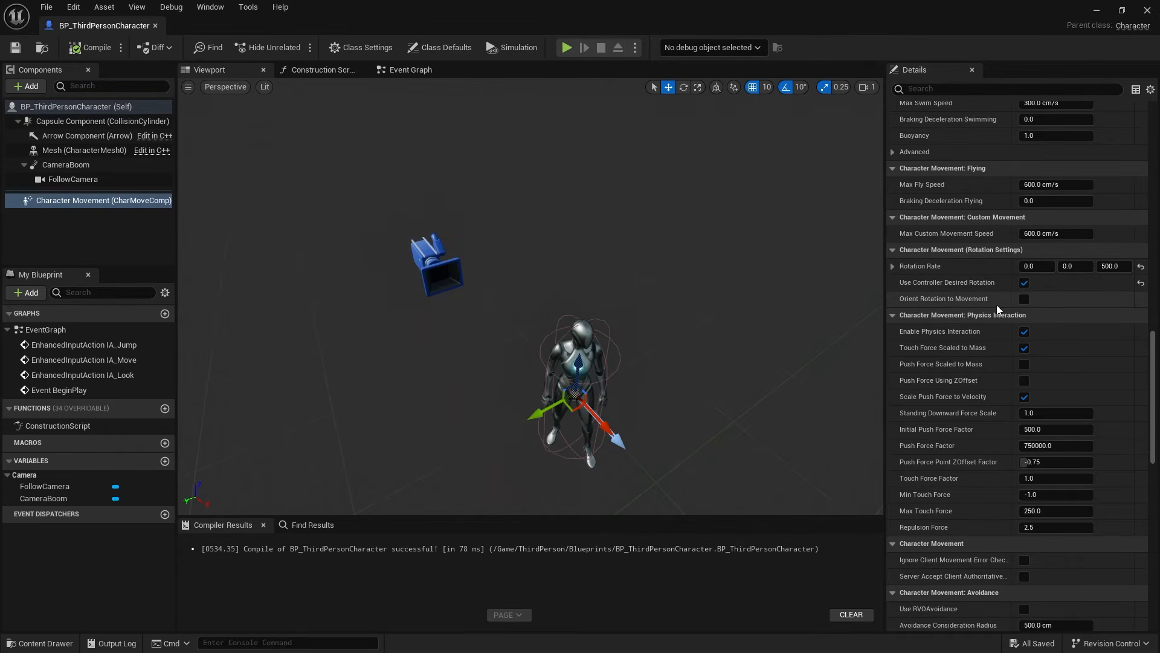
left_click(1024, 299)
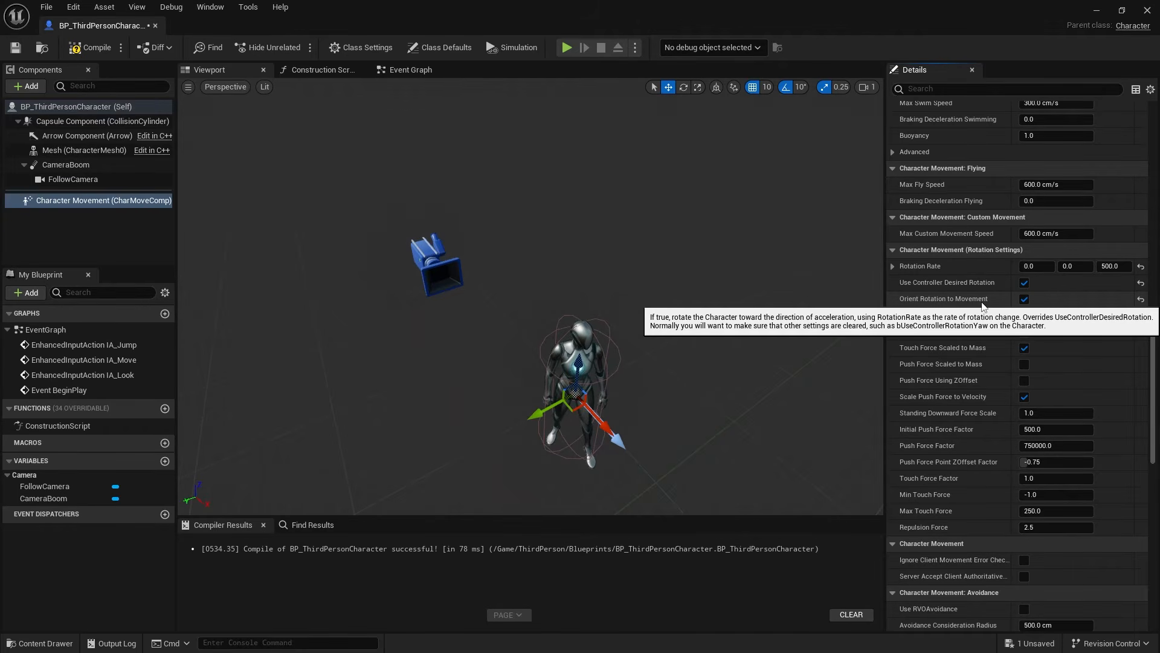
- In the Event Graph, add a Character Movement reference below the Left/Right nodes of the IA_Move movement input
left_click(403, 70)
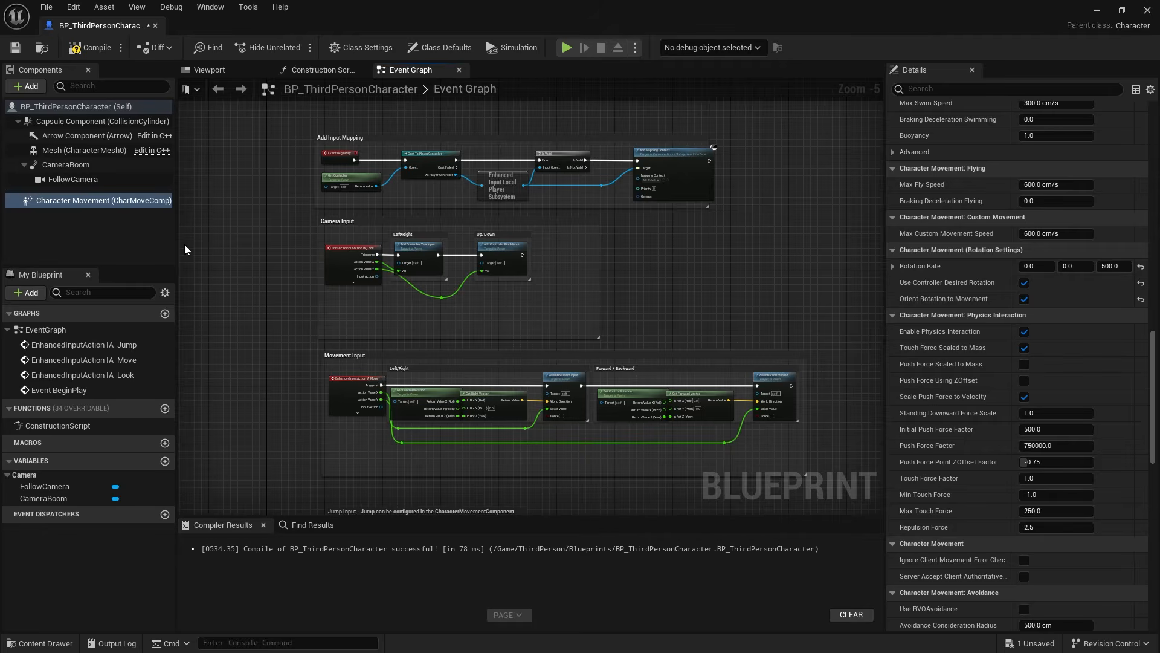
scroll(306, 358, "up", 4)
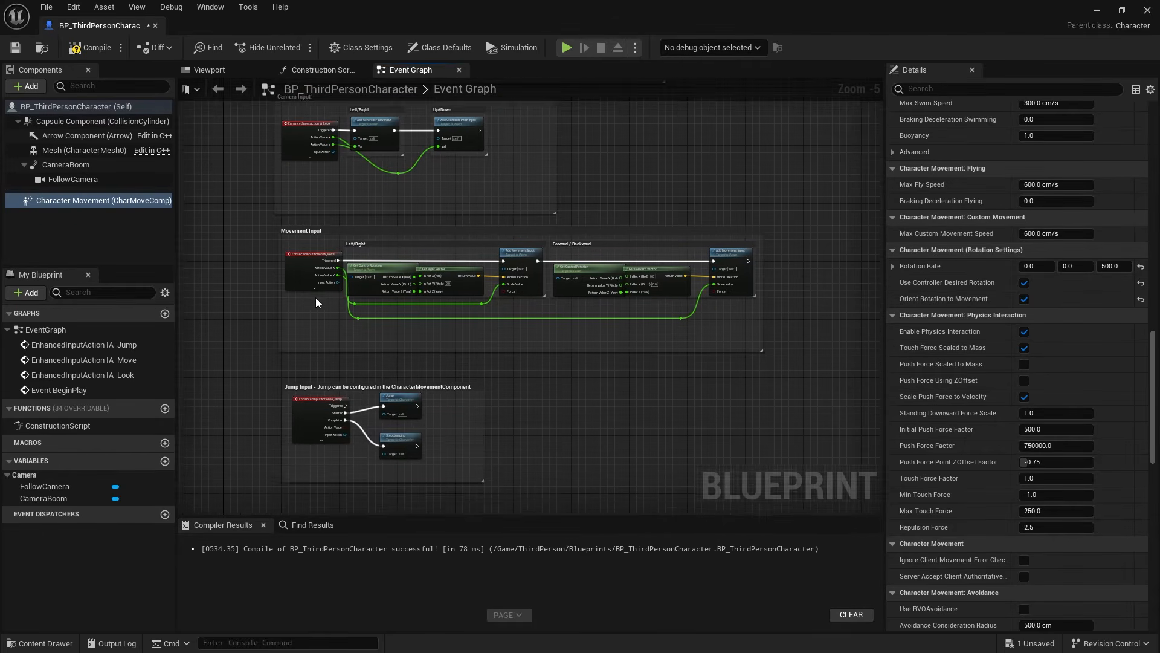
scroll(333, 293, "up", 1)
left_click(281, 277)
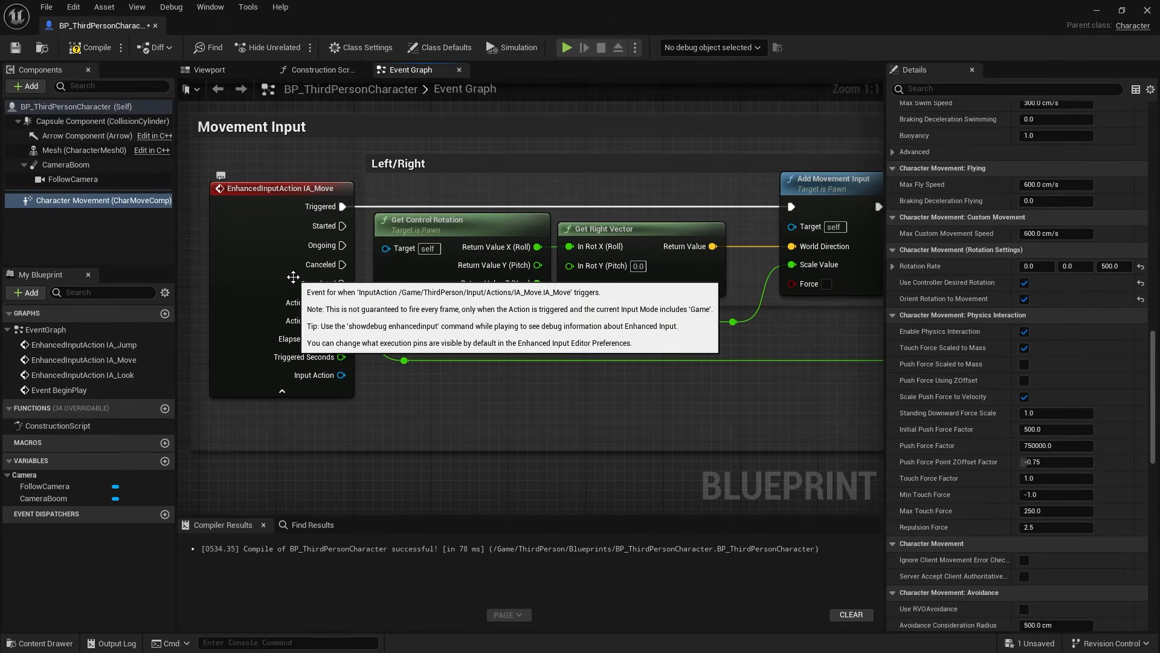
right_click_drag(338, 260, 382, 236)
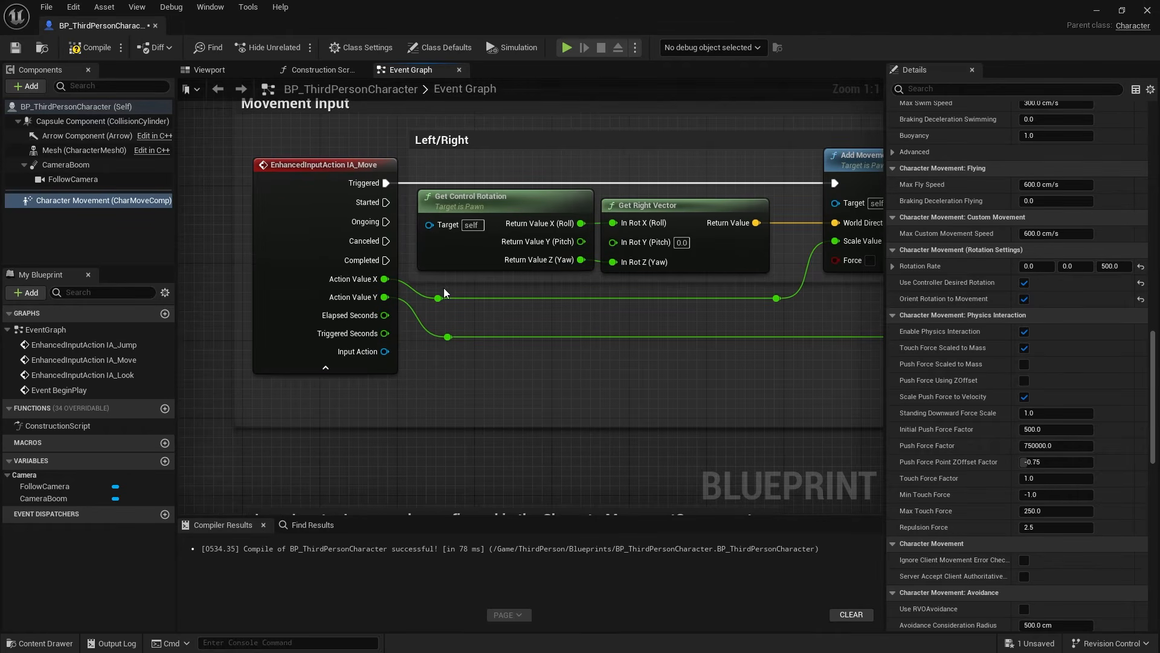
left_click_drag(103, 200, 466, 381)
- Add a Set Orient Rotation to Movement node from the Character Movement reference, unchecked, and connect it to IA_Move's Started output
left_click_drag(542, 385, 614, 349)
type("oreit")
key("BackSpace")
key("BackSpace")
key("BackSpace")
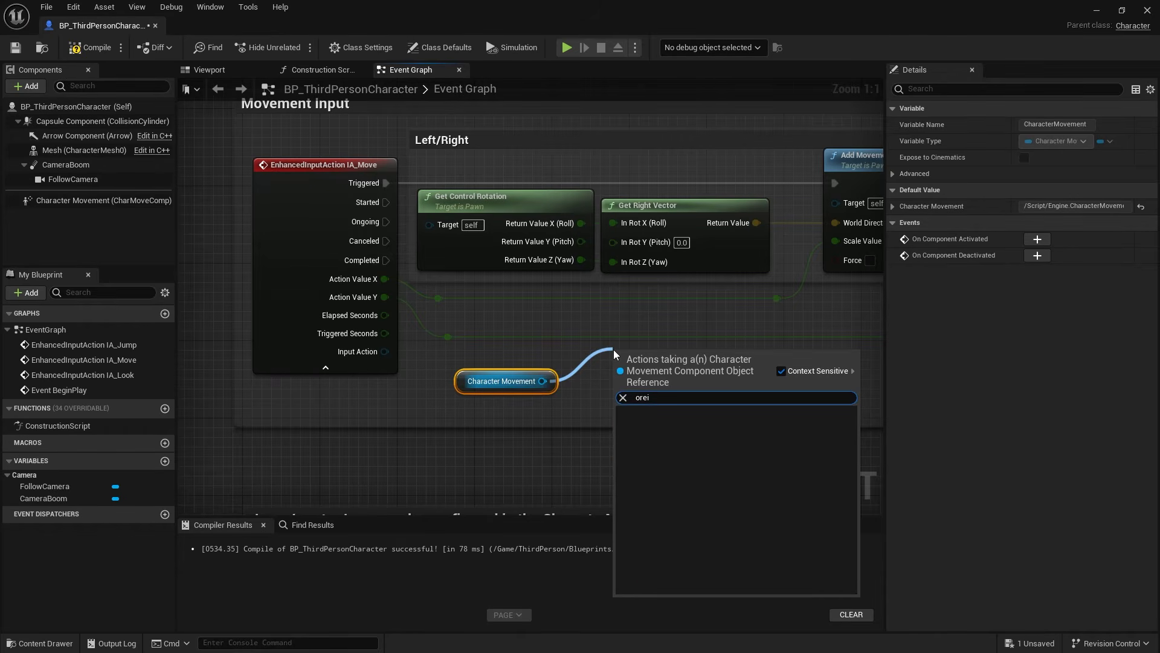
type("ient ro")
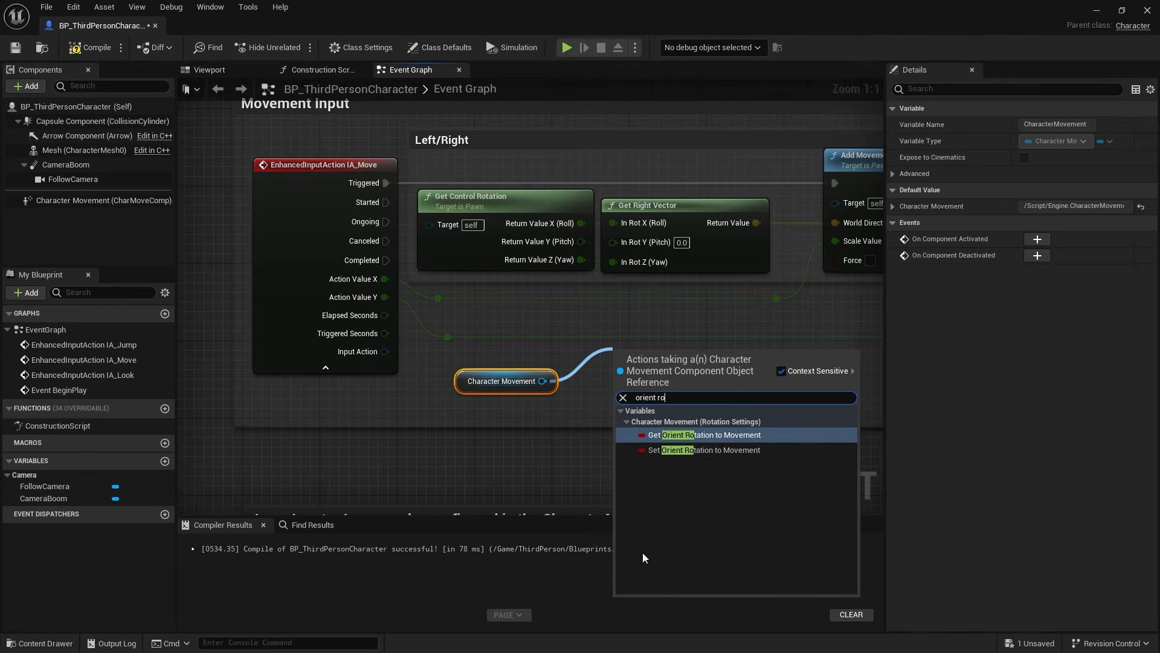
left_click(677, 449)
left_click_drag(623, 357, 384, 203)
left_click_drag(672, 356, 632, 338)
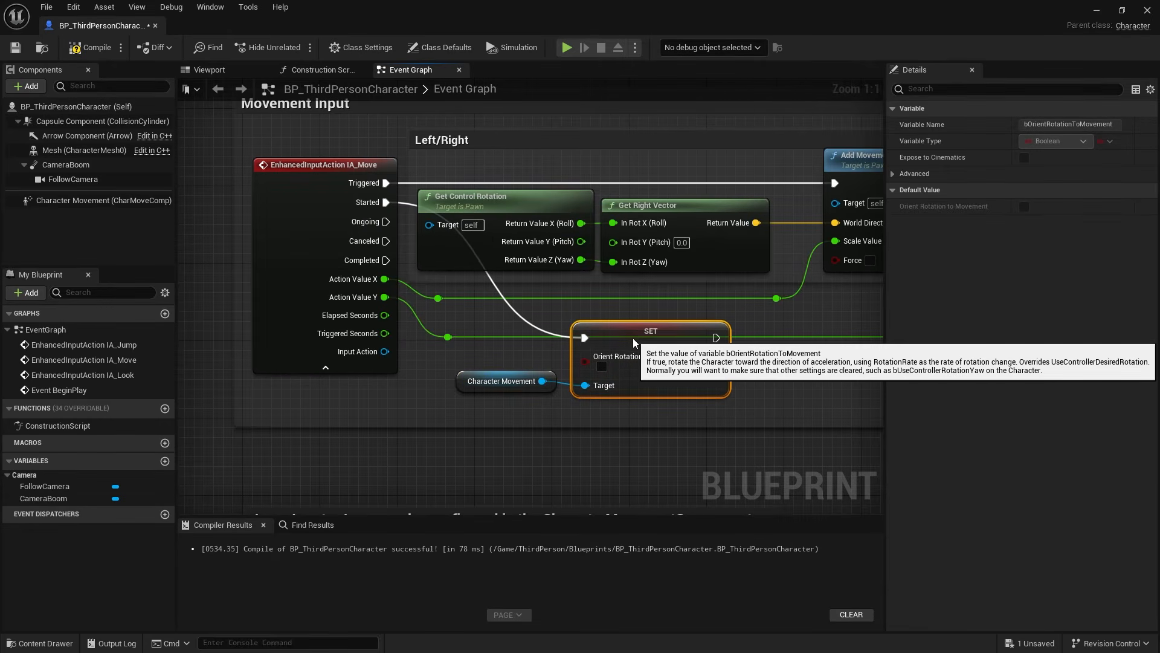
- Duplicate the Set Orient Rotation to Movement node, connect Character Movement and IA_Move's Canceled and Completed outputs to it, and check its value
key("ctrl+c")
key("ctrl+v")
left_click_drag(693, 452, 544, 392)
mouse_move(584, 425)
left_mouse_down()
mouse_move(596, 434)
mouse_move(422, 332)
mouse_move(374, 244)
mouse_move(522, 393)
mouse_move(587, 425)
left_mouse_up()
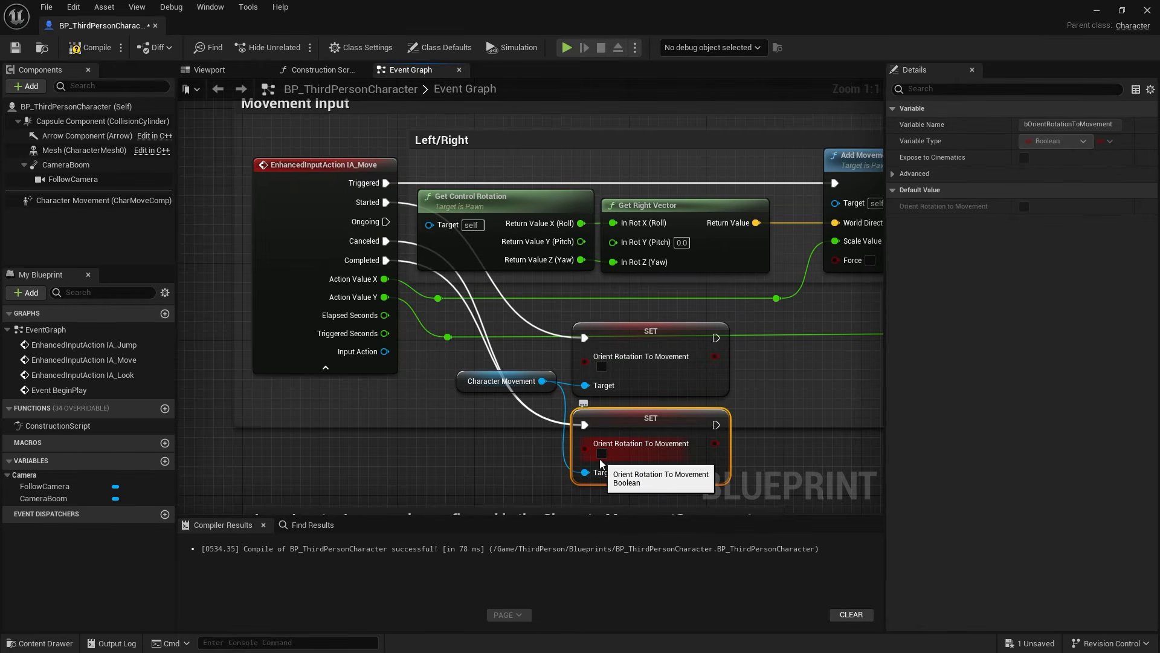
left_click(602, 453)
right_click_drag(494, 439, 419, 321)
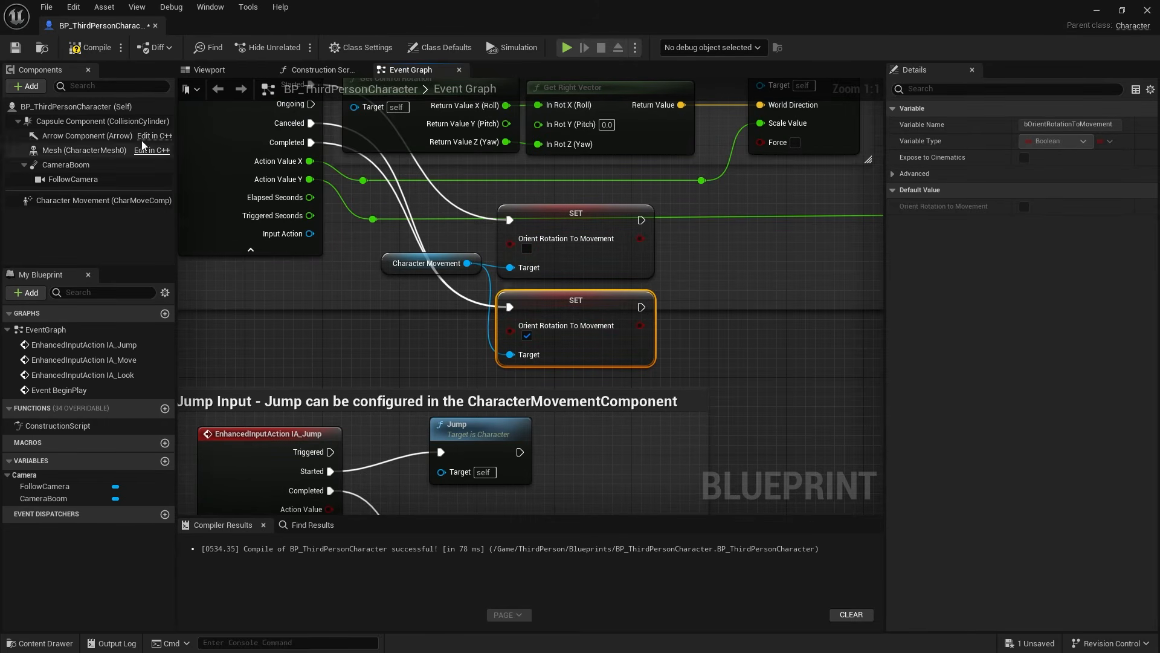
- Compile and save the blueprint, and play the level, running over the floor and ramps to test the rotation switching between standing and moving
left_click(85, 47)
left_click(15, 47)
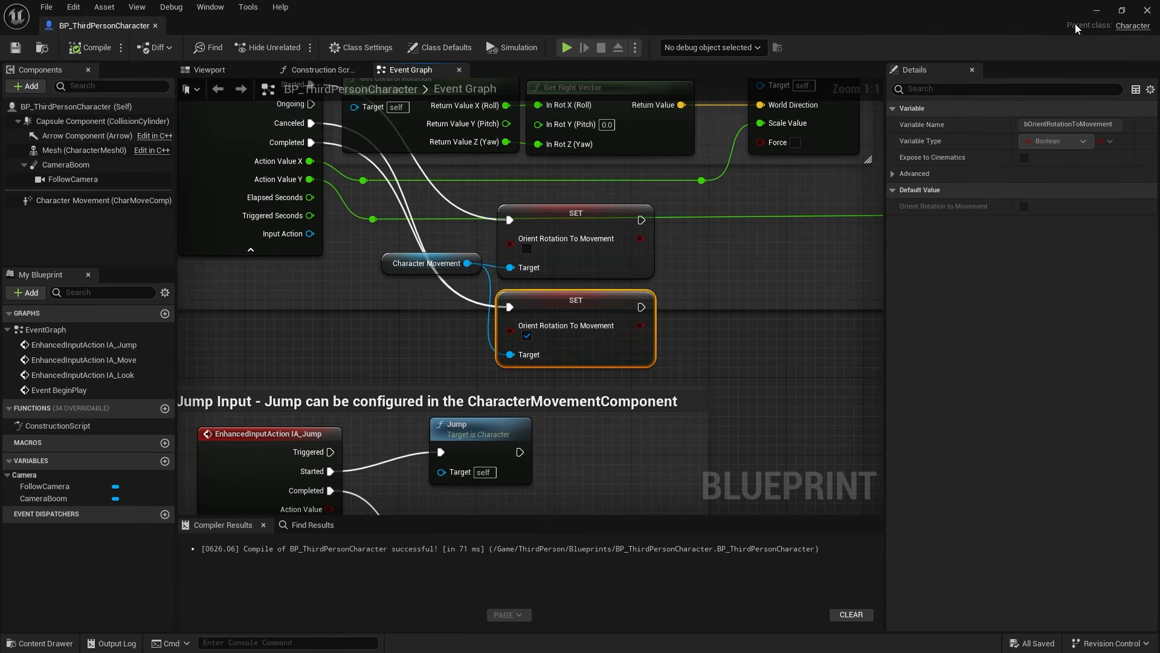
left_click(1100, 8)
left_click(295, 46)
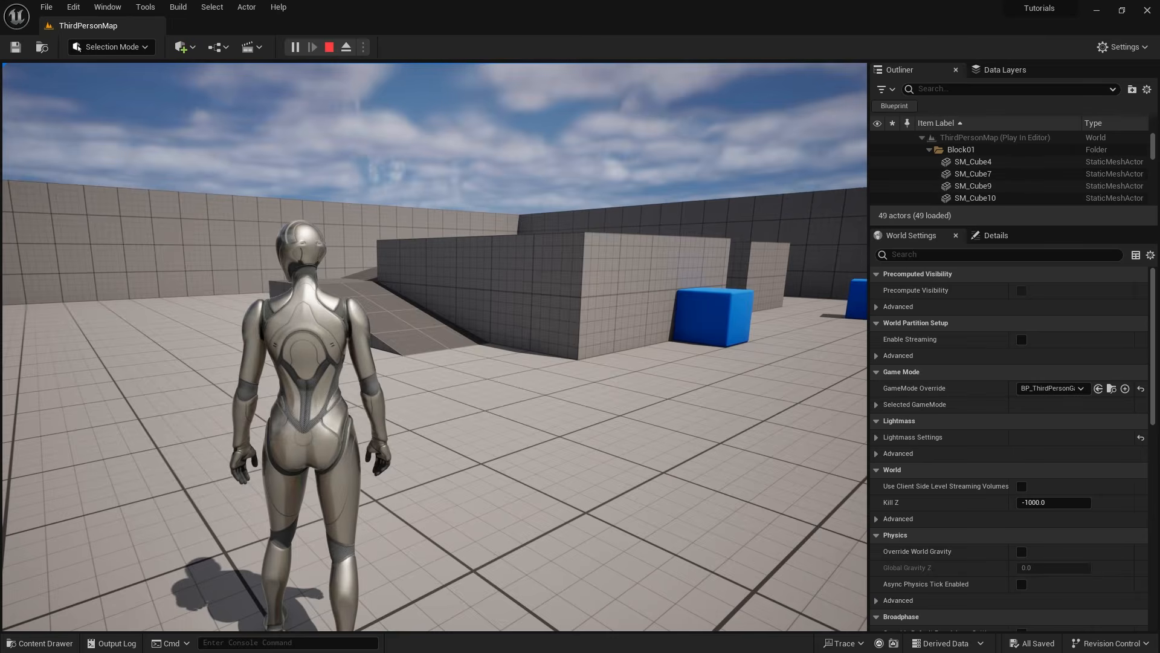
key("w")
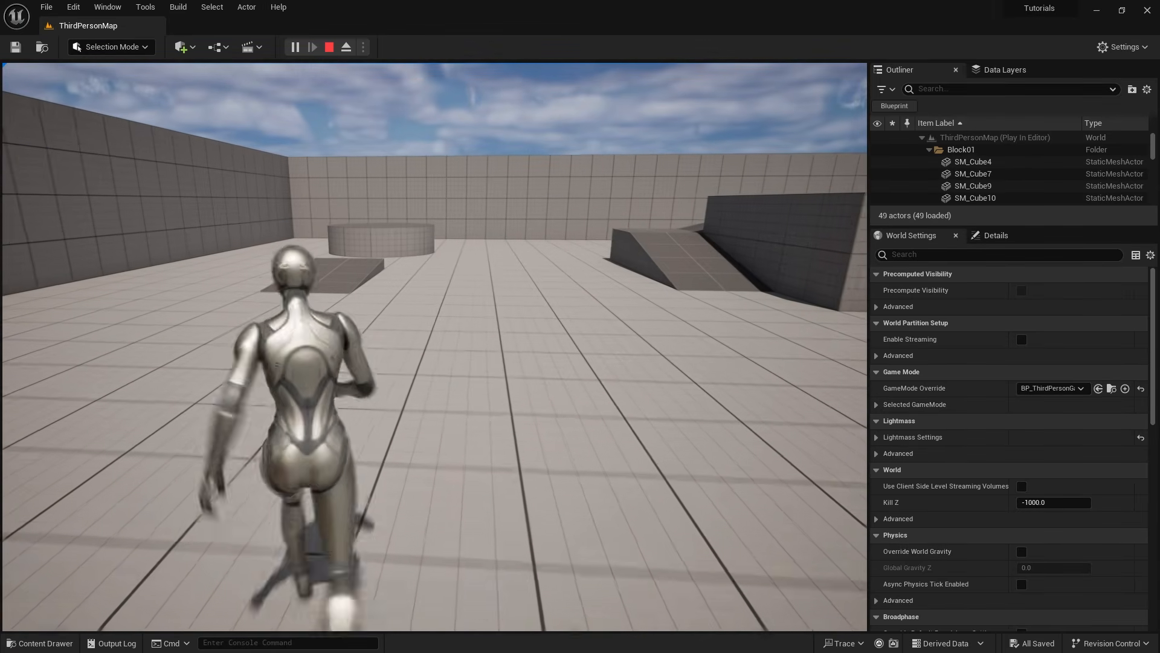
key("w")
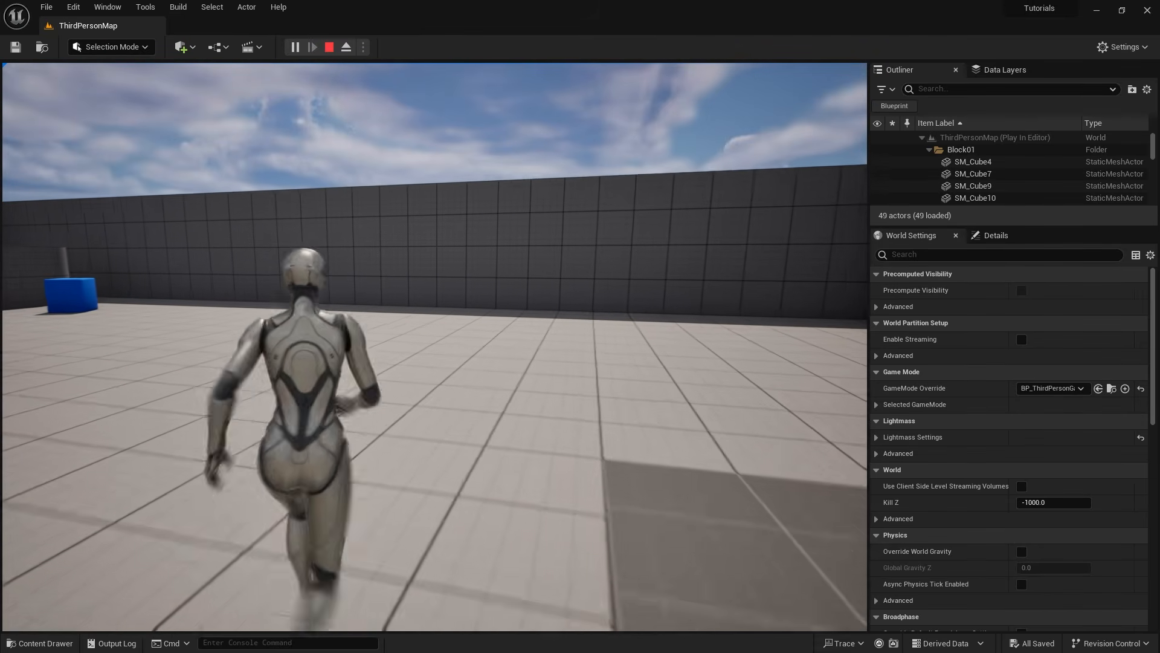
key("w")
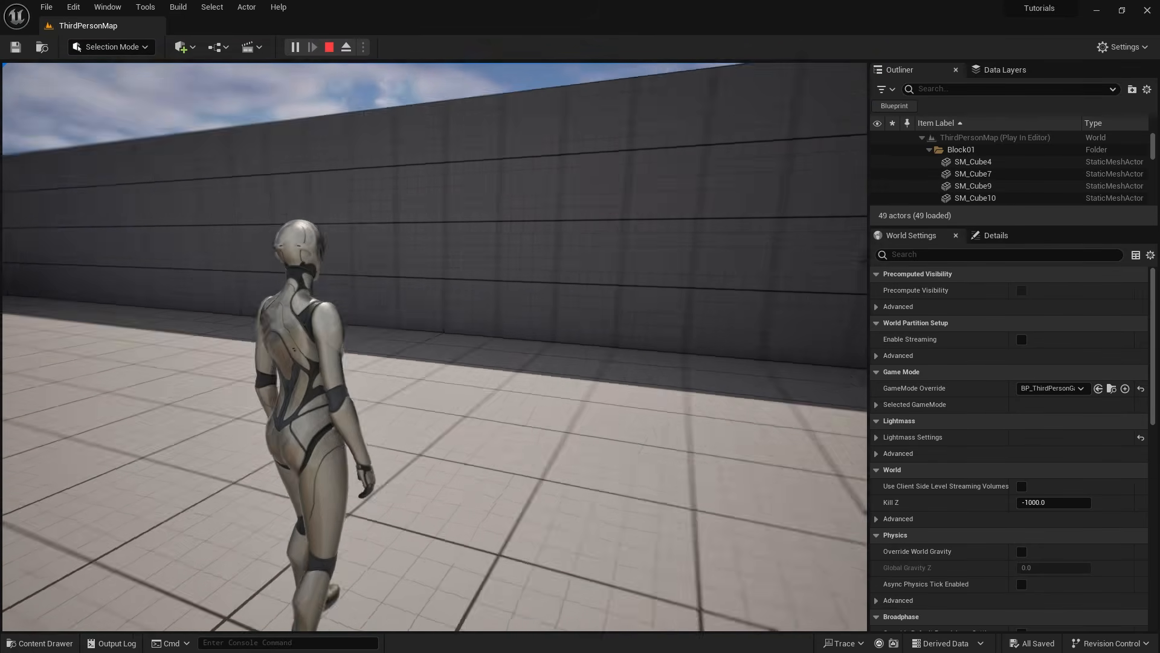
key("w")
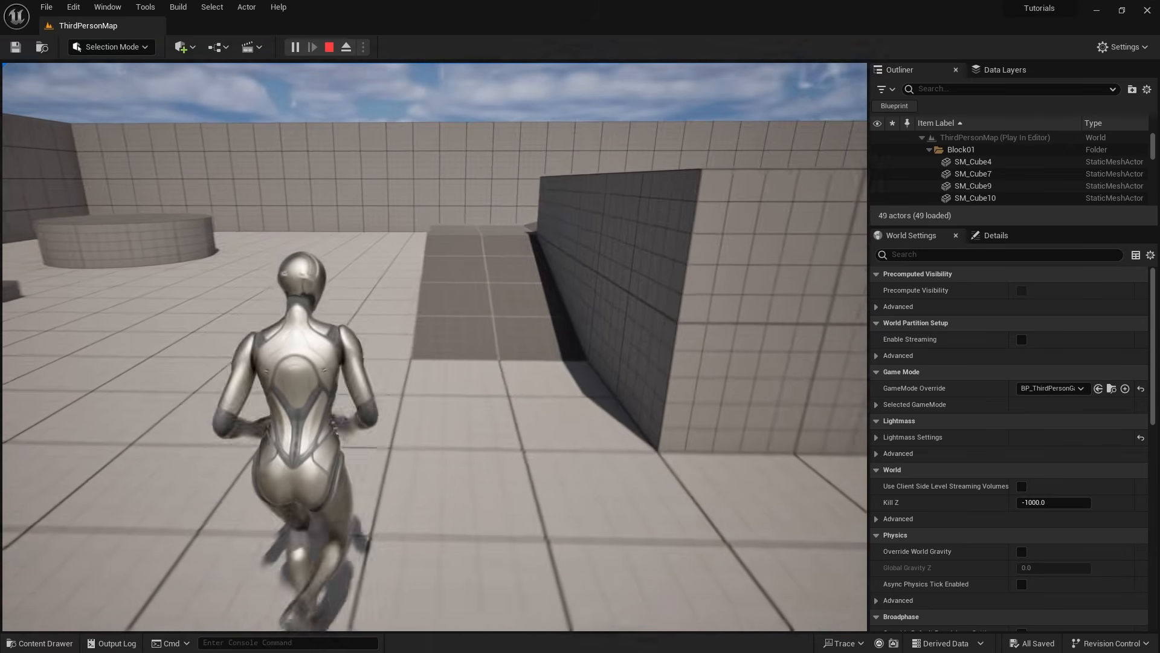
key("w")
key("w")
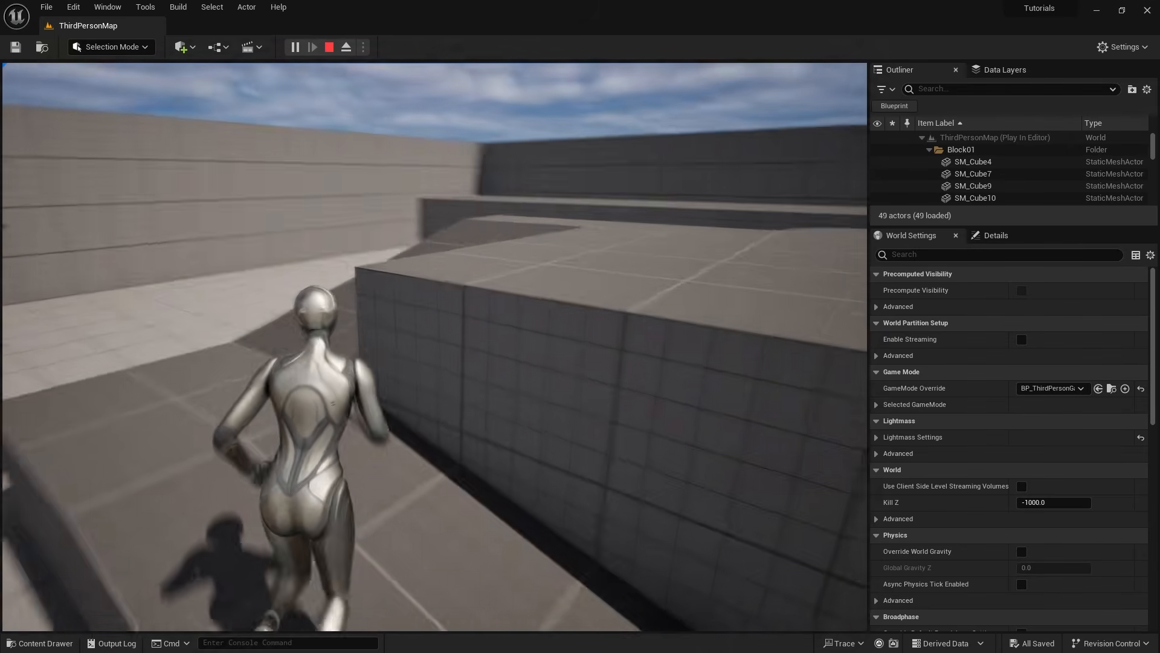
key("w")
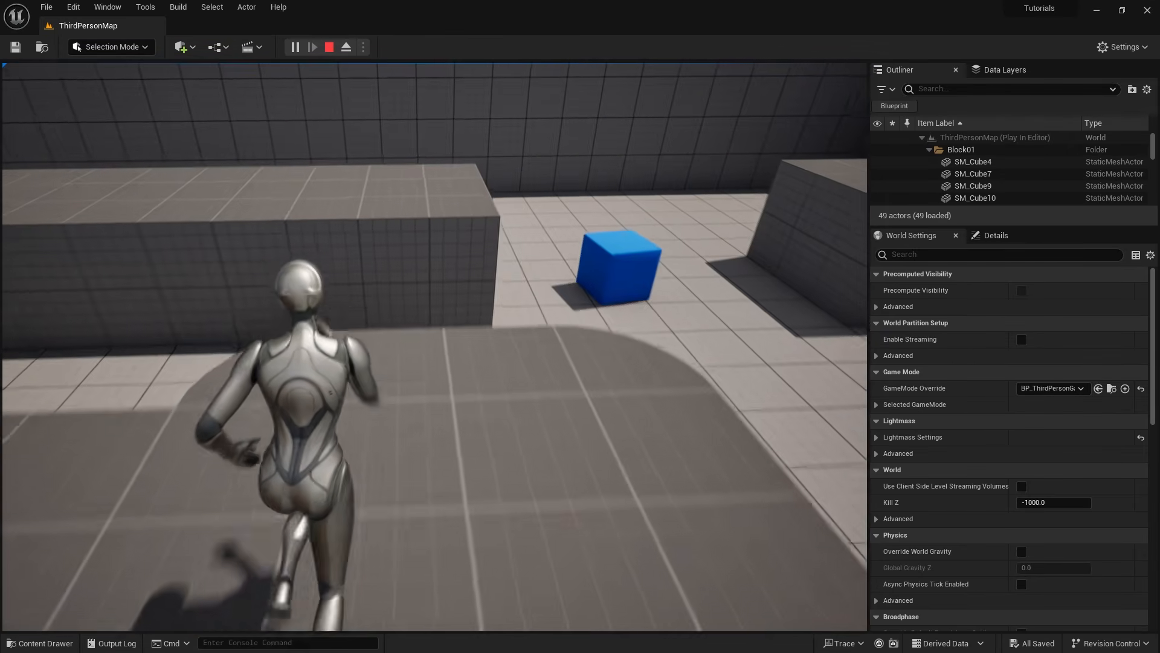
key("w")
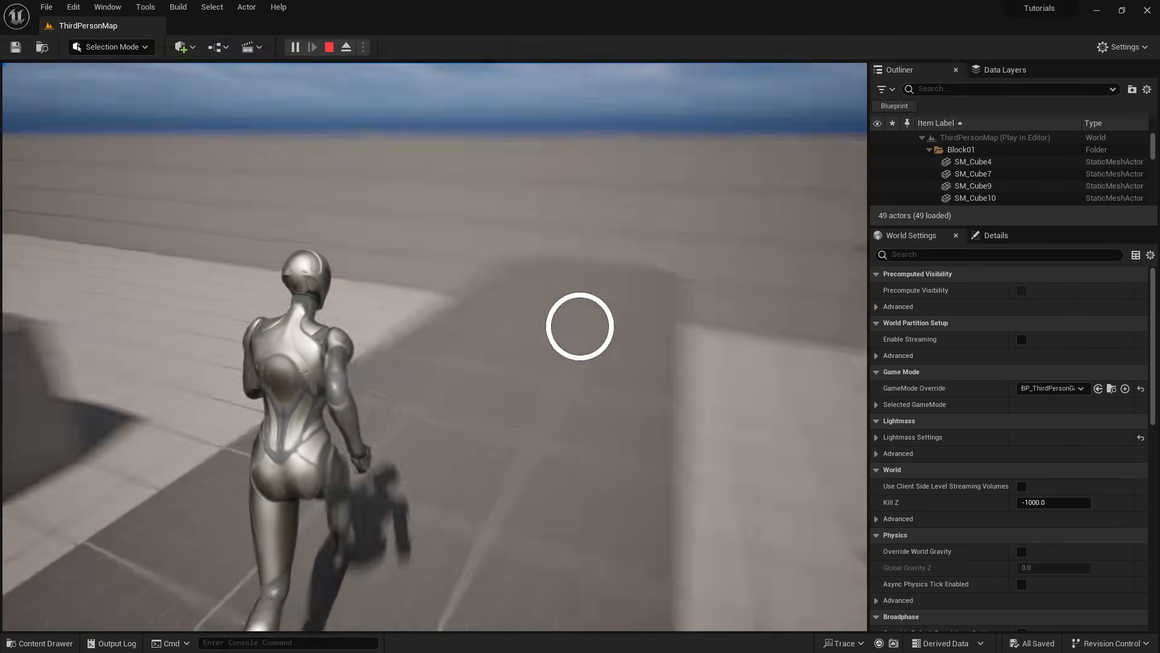